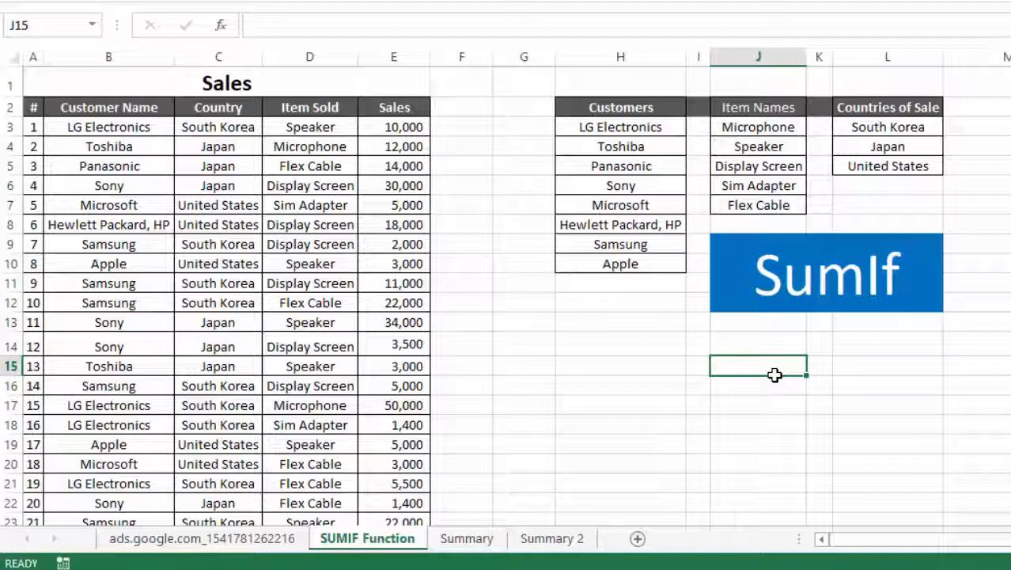
- Examine the customer name, country, item sold and sales columns of the Sales table
{"action": "left_click_drag", "start_coordinate": [84, 128], "coordinate": [109, 423]}
{"action": "left_click_drag", "start_coordinate": [233, 150], "coordinate": [241, 366]}
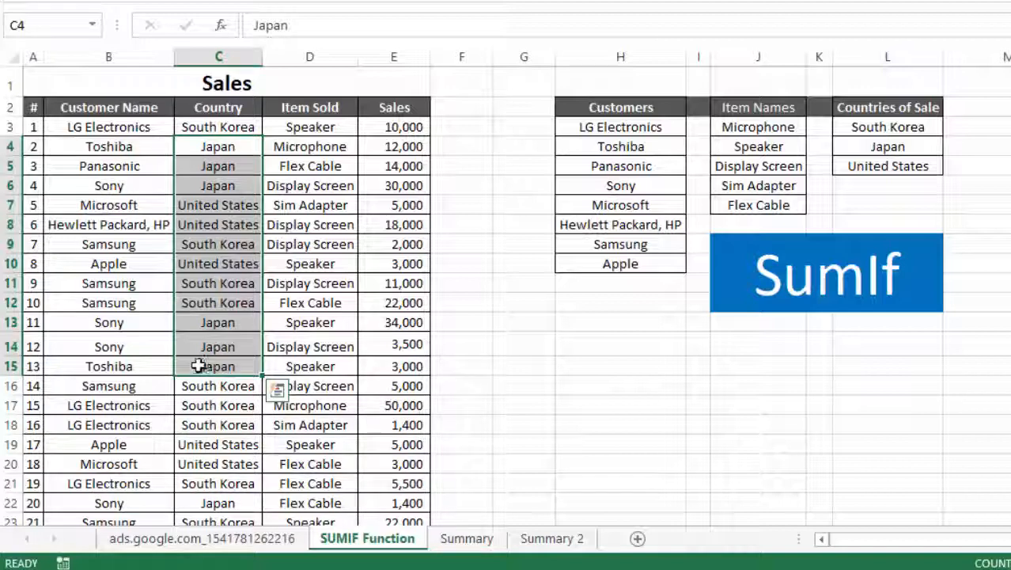
{"action": "left_click_drag", "start_coordinate": [303, 185], "coordinate": [307, 377]}
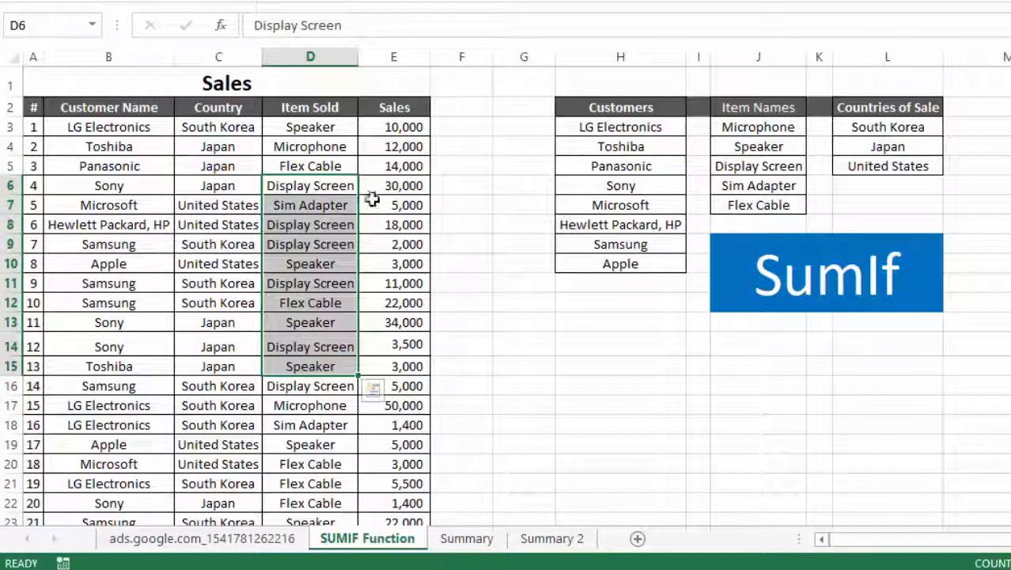
{"action": "left_click", "coordinate": [393, 178]}
{"action": "left_click_drag", "start_coordinate": [393, 177], "coordinate": [396, 350]}
{"action": "left_click", "coordinate": [497, 325]}
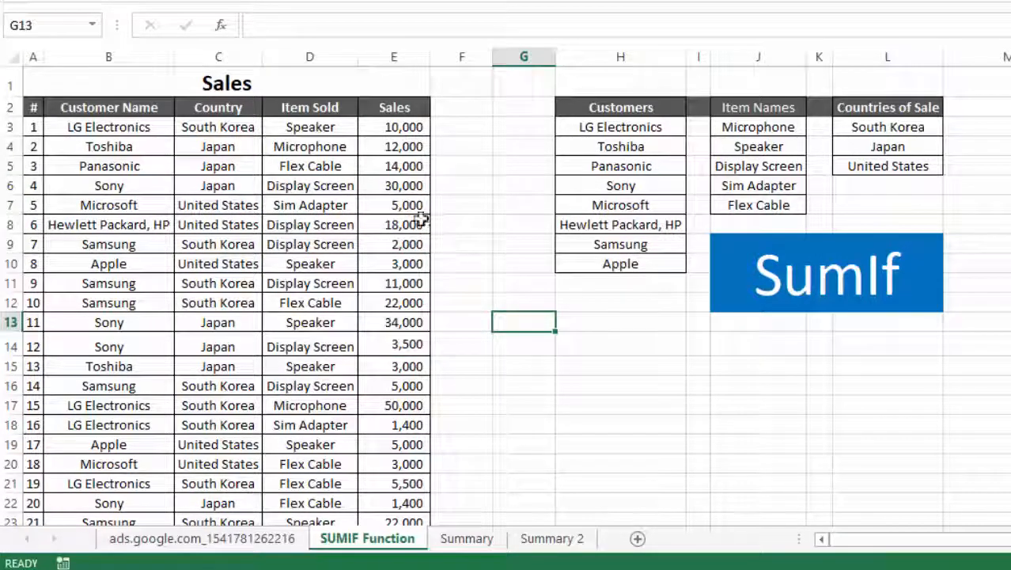
{"action": "left_click_drag", "start_coordinate": [395, 183], "coordinate": [394, 346]}
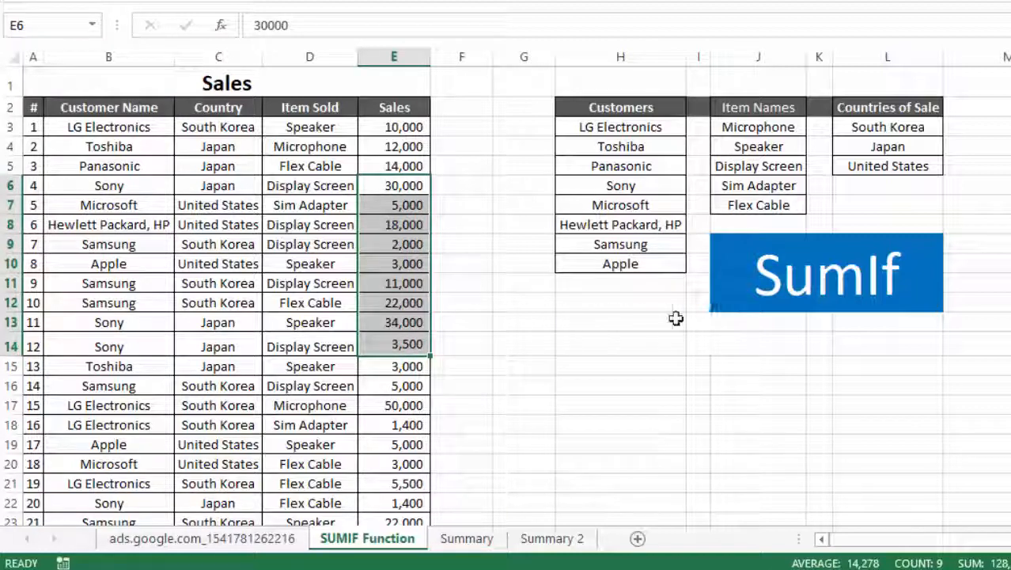
{"action": "left_click_drag", "start_coordinate": [109, 185], "coordinate": [131, 334]}
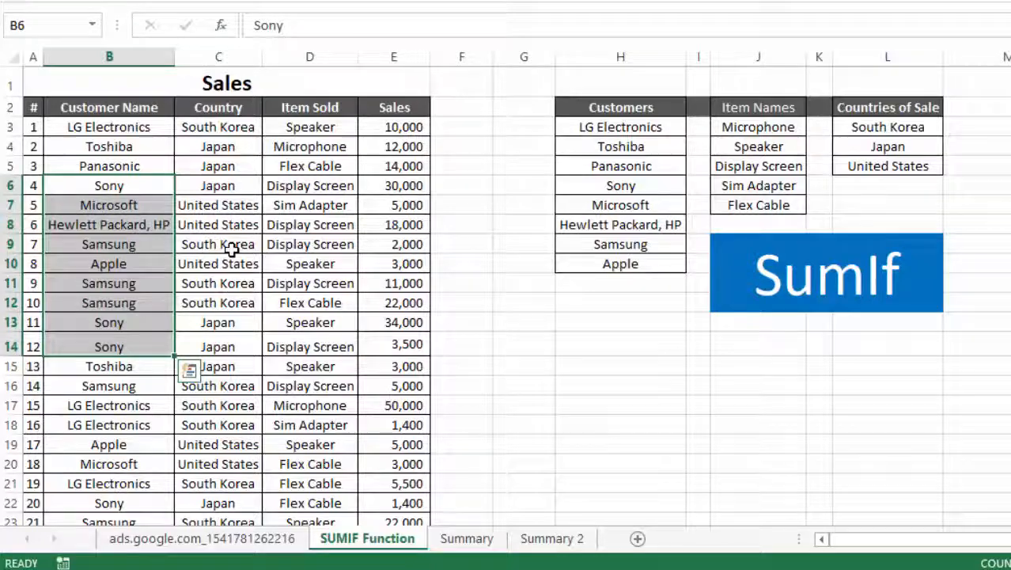
{"action": "left_click_drag", "start_coordinate": [230, 245], "coordinate": [238, 368]}
{"action": "left_click", "coordinate": [322, 270]}
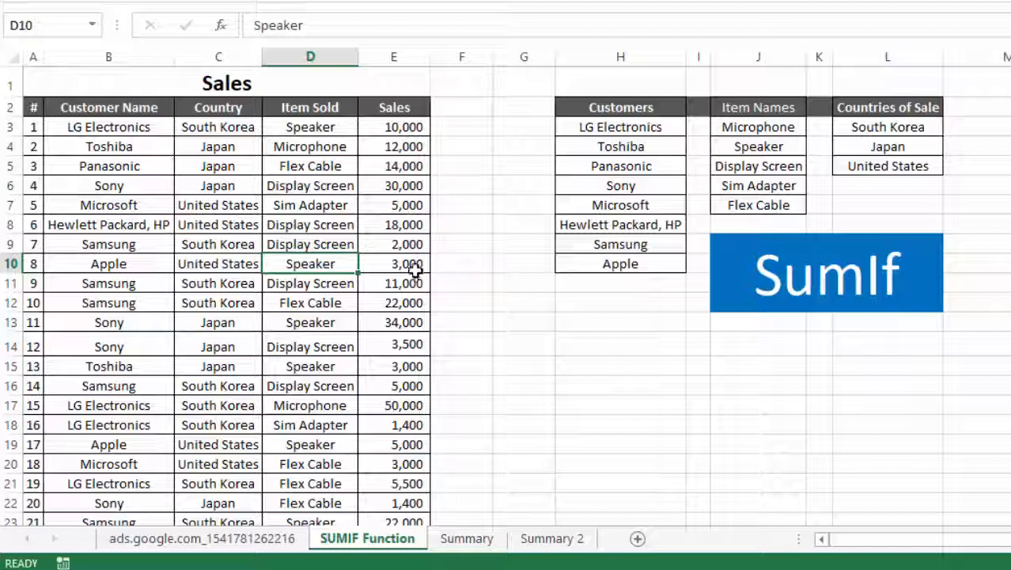
{"action": "left_click", "coordinate": [143, 205]}
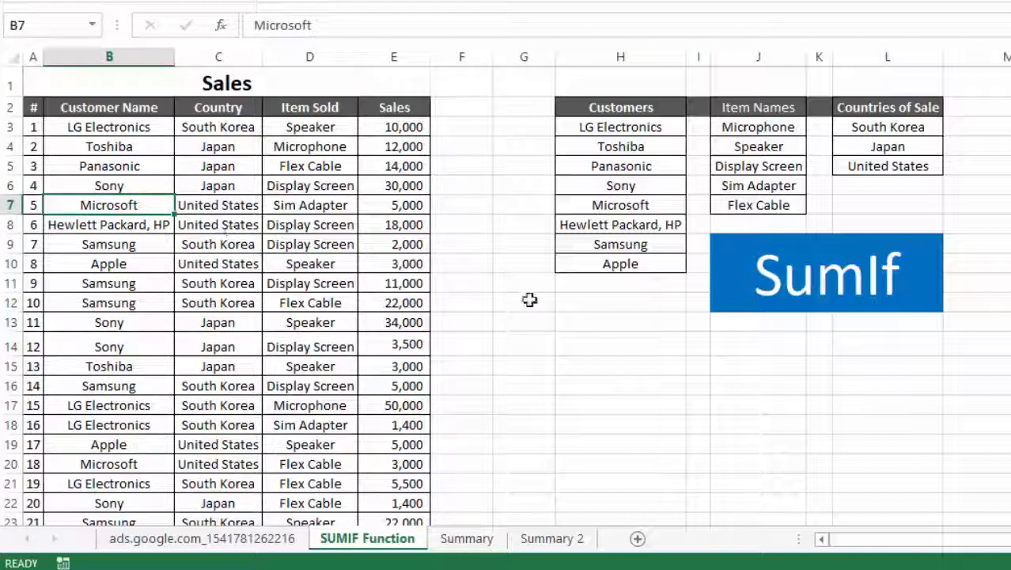
- Start a SUMIF formula in cell H13 with the customer names B3:B69 as its range
{"action": "left_click", "coordinate": [603, 325]}
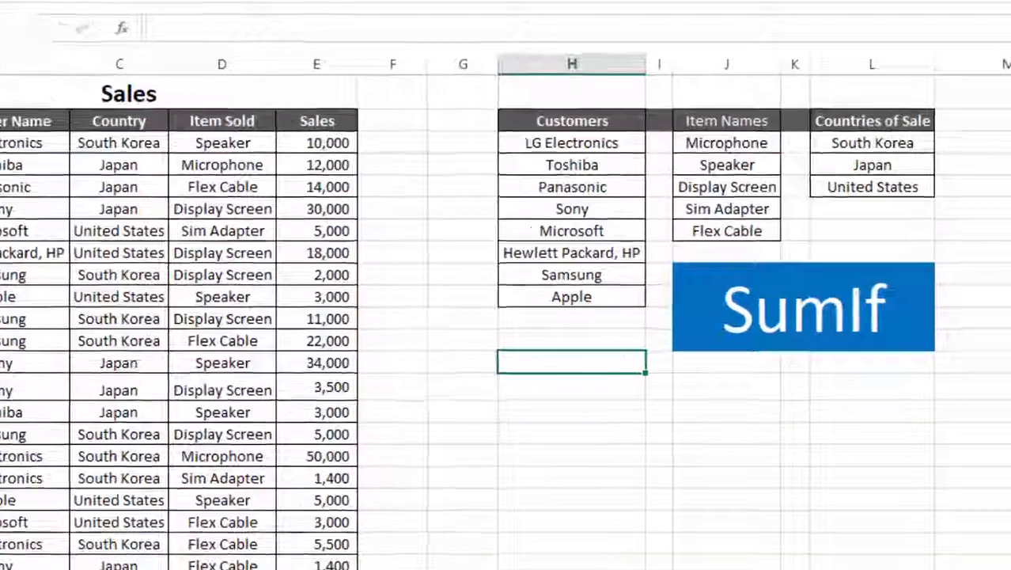
{"action": "type", "text": "=sumif"}
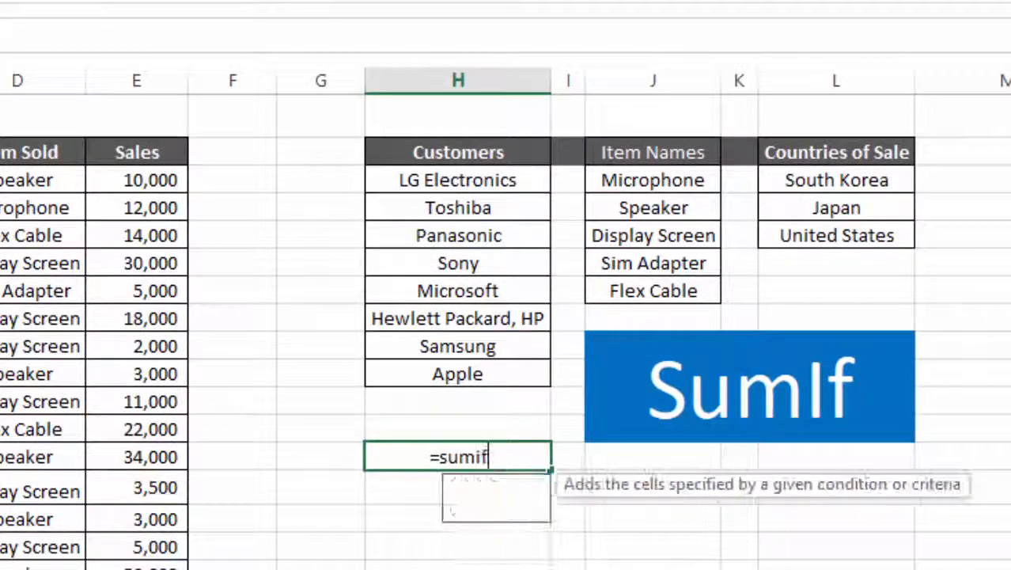
{"action": "key", "text": "Tab"}
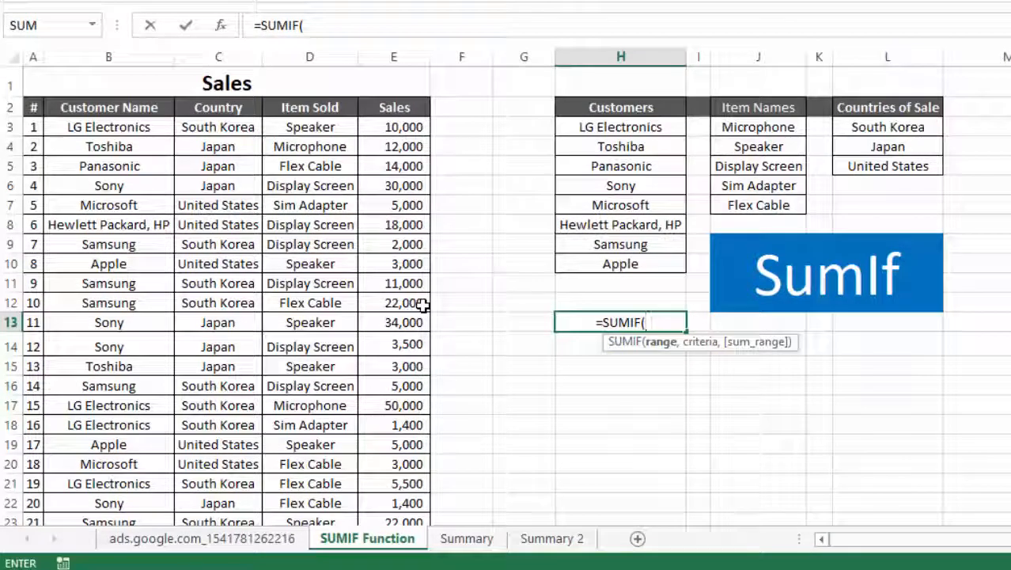
{"action": "left_click_drag", "start_coordinate": [144, 128], "coordinate": [142, 366]}
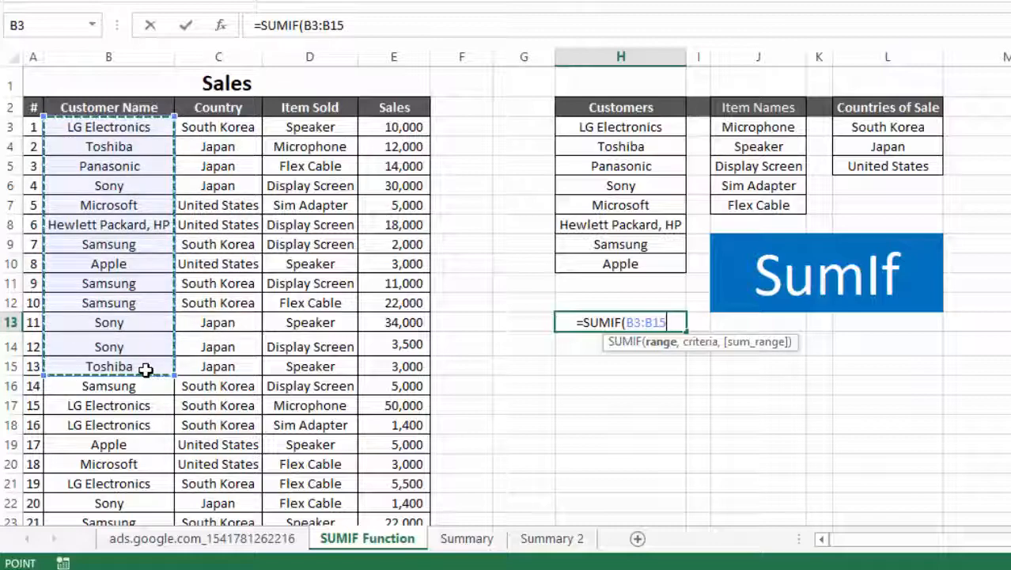
{"action": "key", "text": "ctrl+shift+Down"}
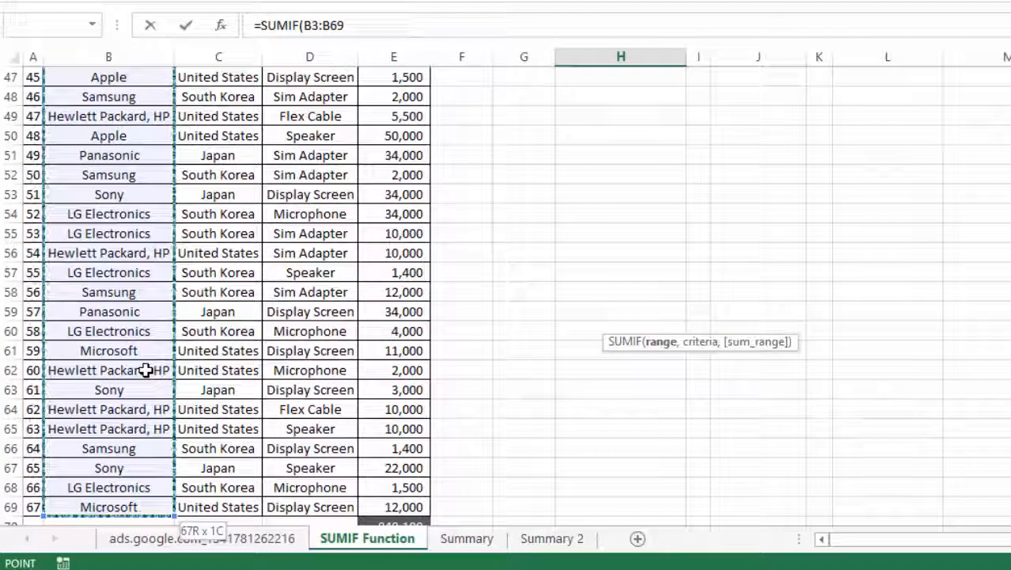
{"action": "scroll", "coordinate": [664, 338], "scroll_direction": "up", "scroll_amount": 15}
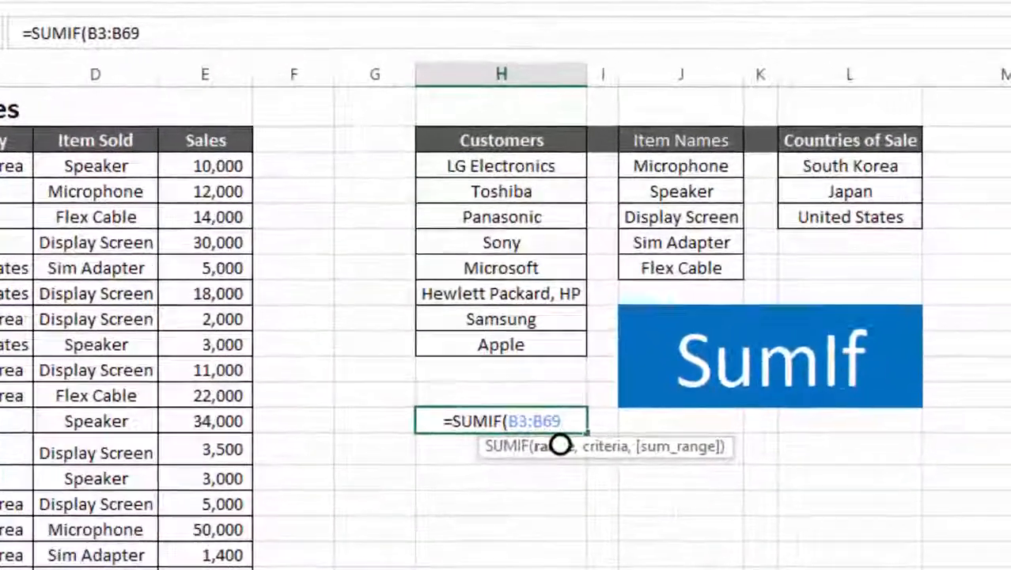
- Enter the text "Microsoft" as the SUMIF criteria and continue to the sum range argument
{"action": "type", "text": ","}
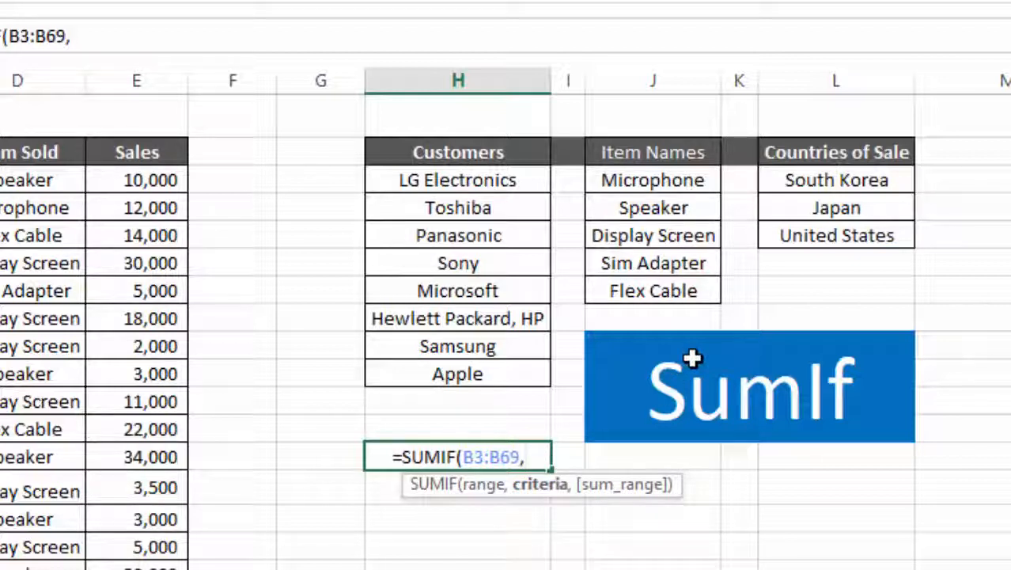
{"action": "type", "text": "\""}
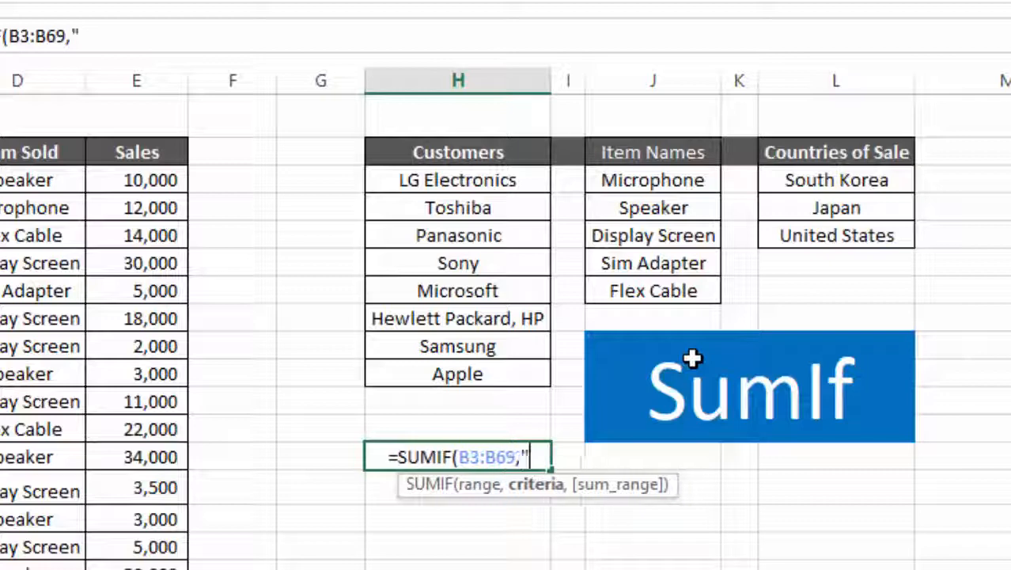
{"action": "type", "text": "Micros"}
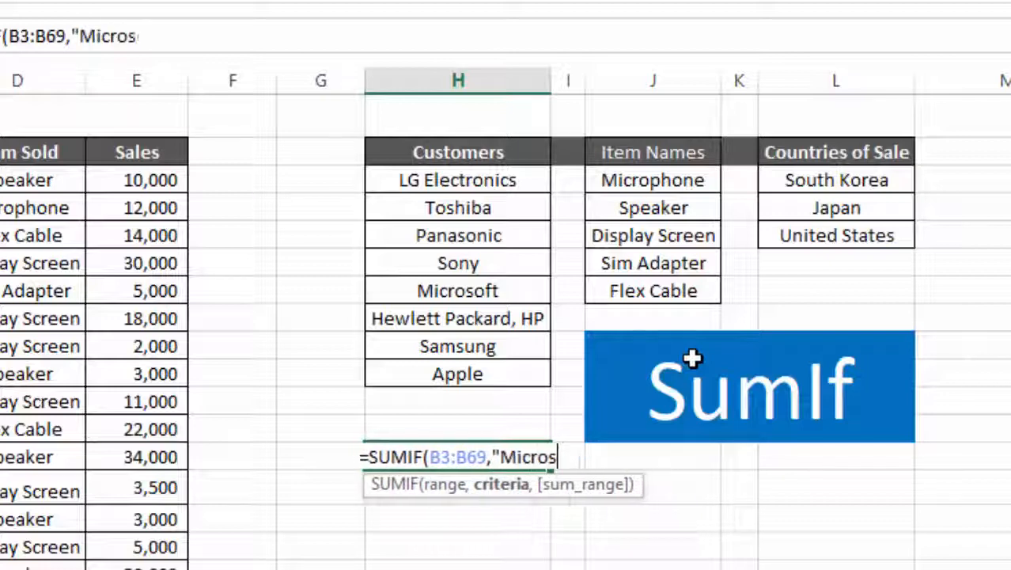
{"action": "type", "text": "oft\""}
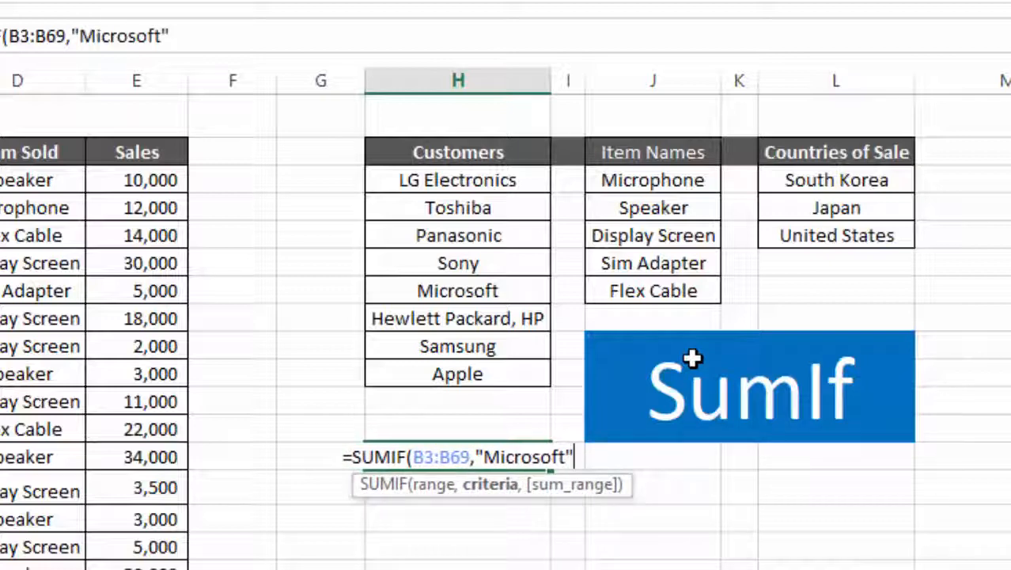
{"action": "type", "text": ","}
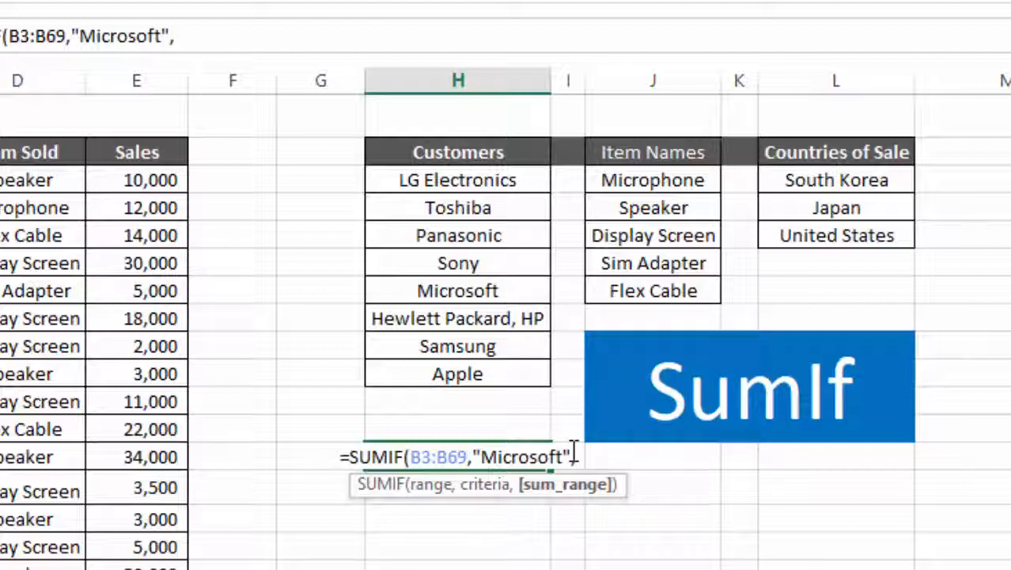
- Replace the typed "Microsoft" criteria with a reference to cell H7 in the Customers list
{"action": "left_click_drag", "start_coordinate": [532, 453], "coordinate": [474, 455]}
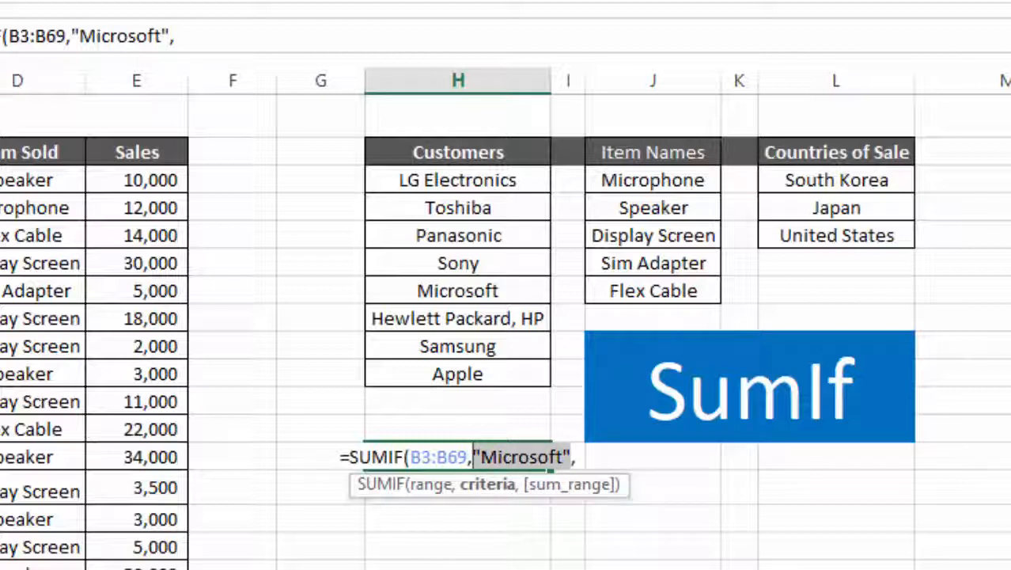
{"action": "key", "text": "BackSpace"}
{"action": "left_click", "coordinate": [457, 291]}
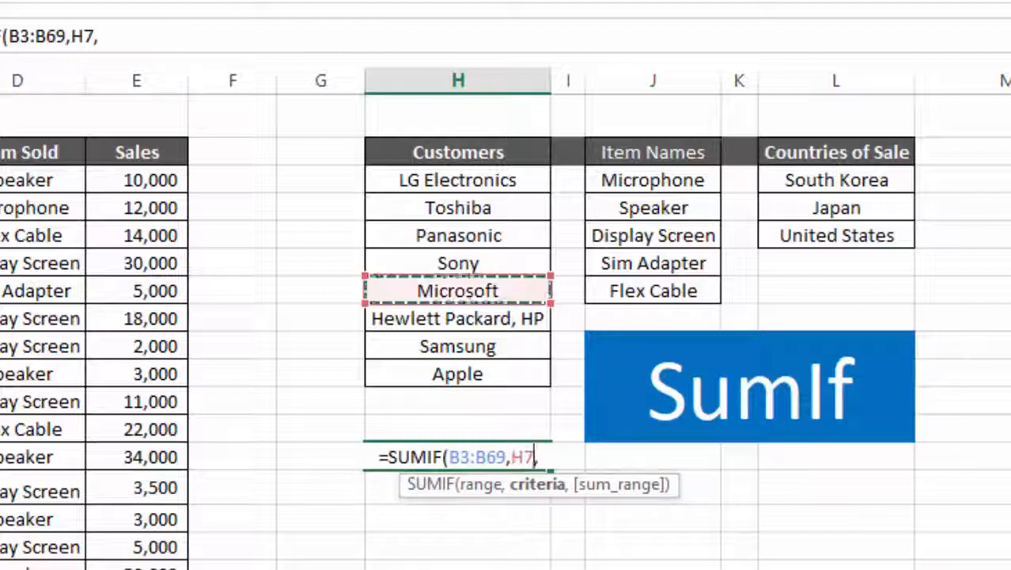
{"action": "left_click", "coordinate": [558, 457]}
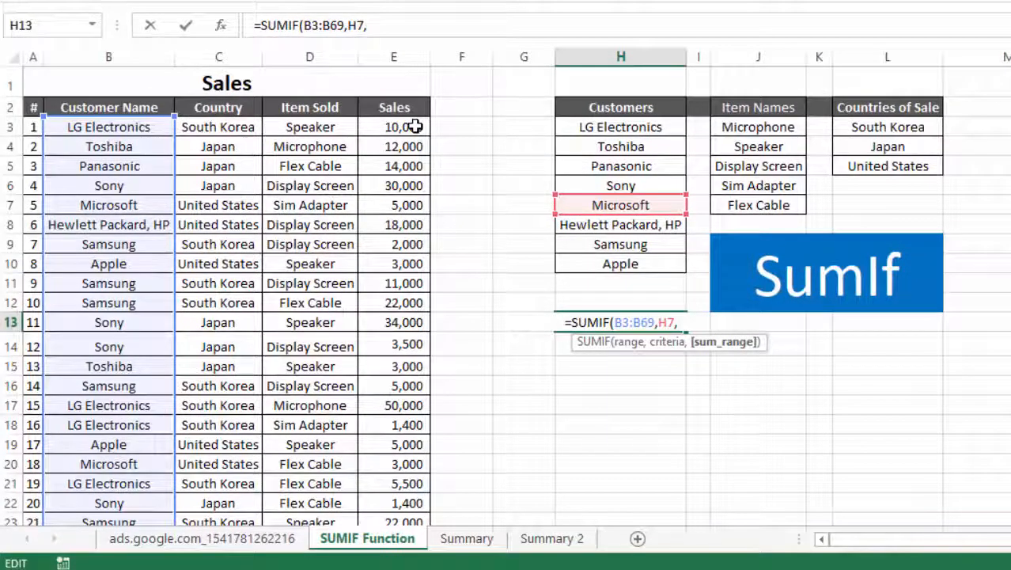
- Set the sum range to the sales amounts E3:E69, excluding the total row, and complete the SUMIF formula
{"action": "left_click_drag", "start_coordinate": [416, 127], "coordinate": [391, 308]}
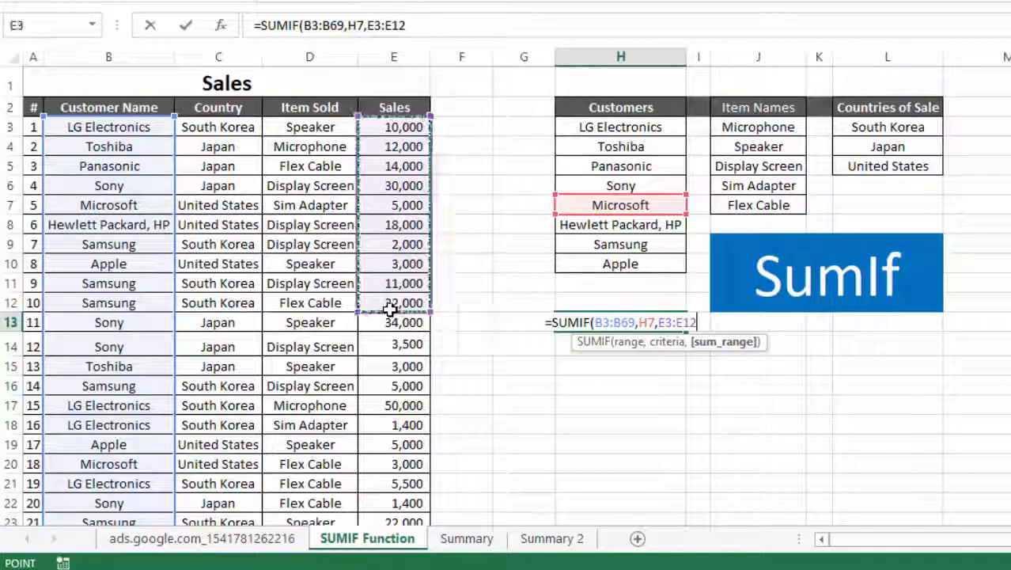
{"action": "key", "text": "ctrl+shift+Down"}
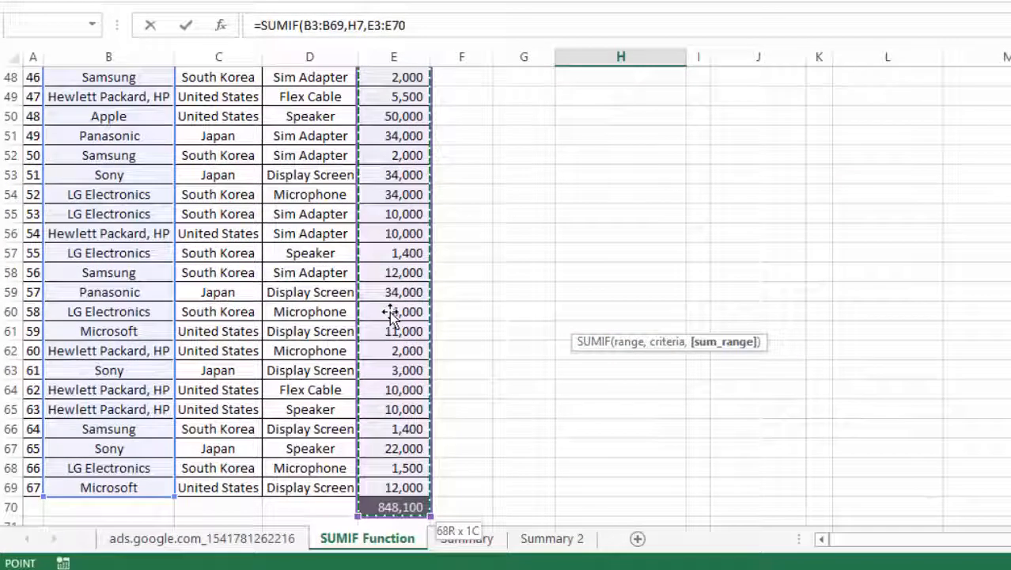
{"action": "key", "text": "shift+Up"}
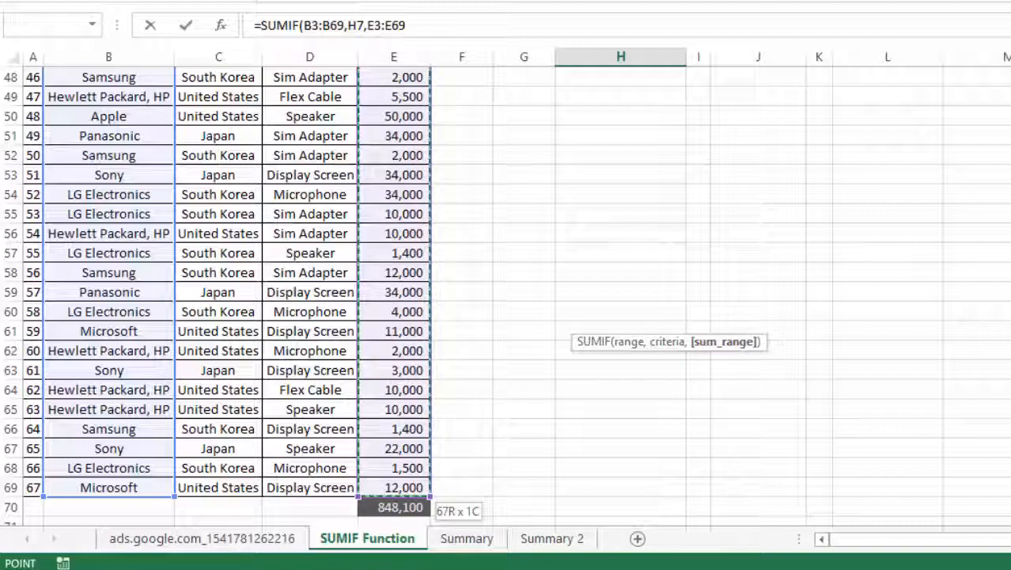
{"action": "key", "text": "ctrl+BackSpace"}
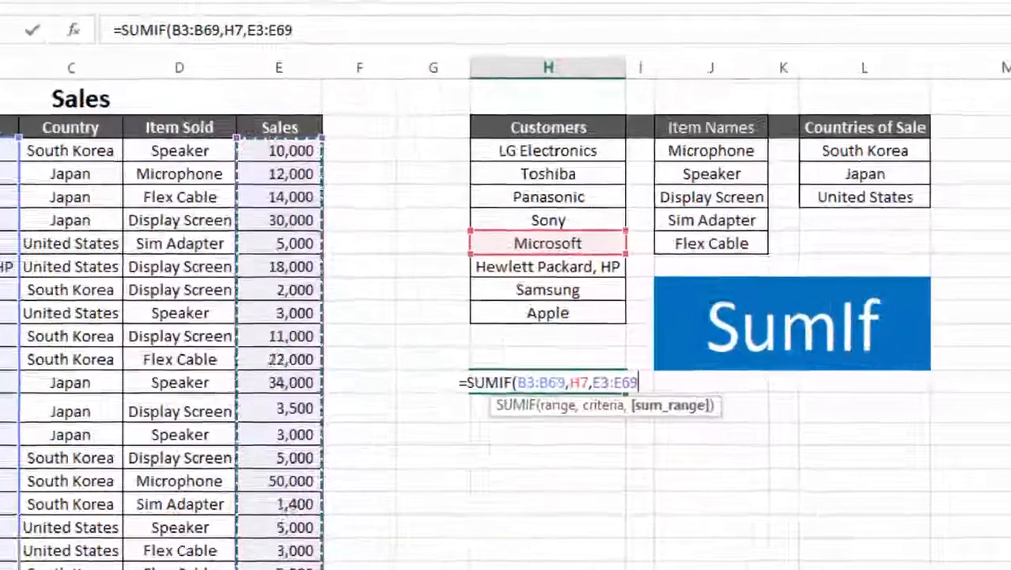
{"action": "type", "text": ")"}
{"action": "key", "text": "Return"}
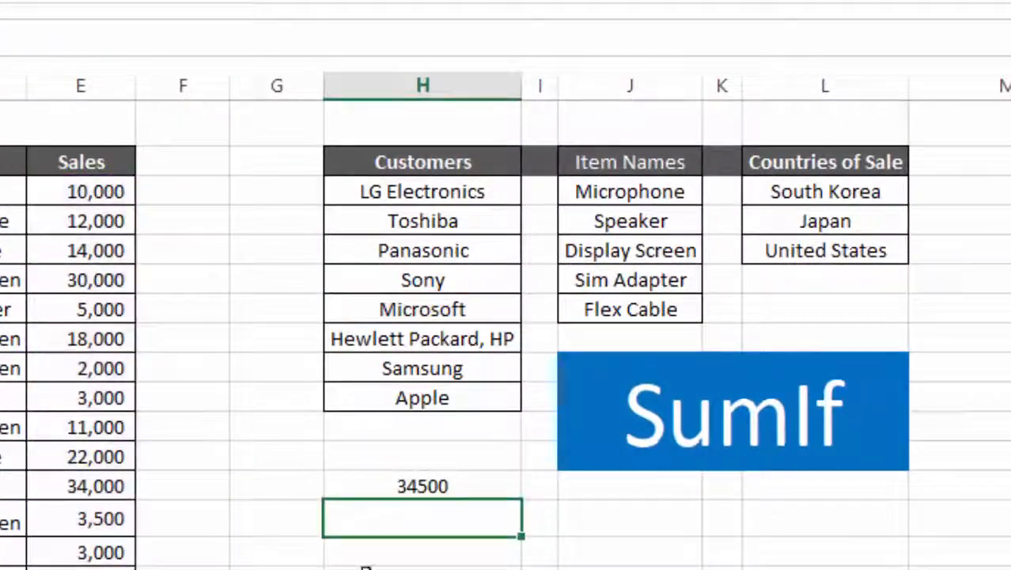
- Format the SUMIF result in H13 with a thousands separator and two decimal places
{"action": "left_click", "coordinate": [447, 473]}
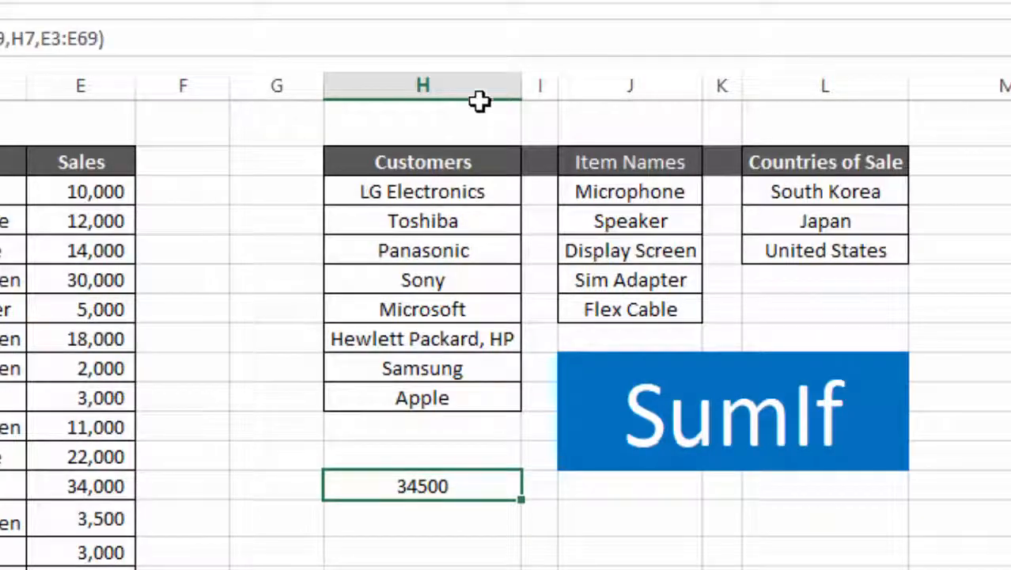
{"action": "left_click", "coordinate": [503, 2]}
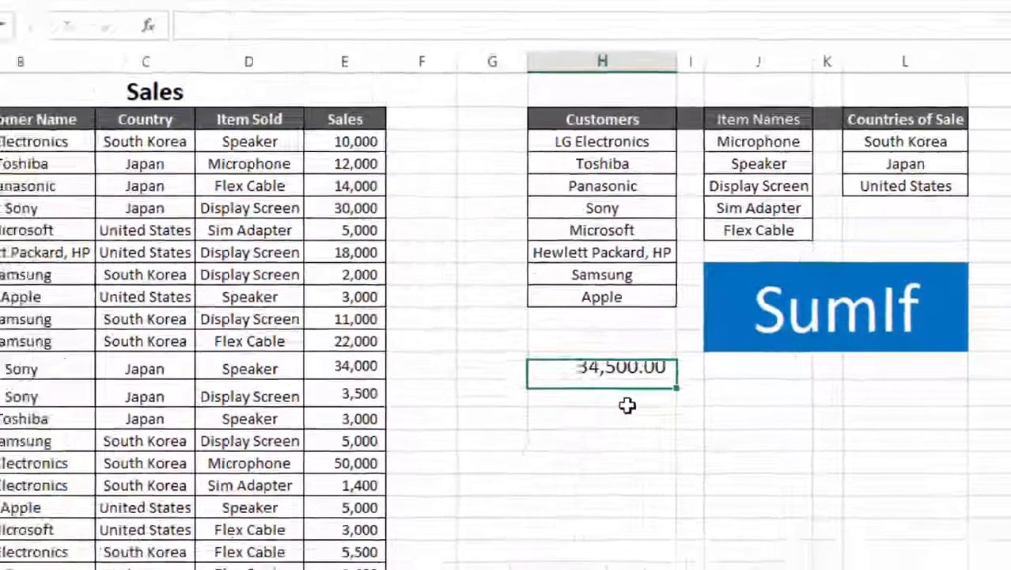
{"action": "key", "text": "Return"}
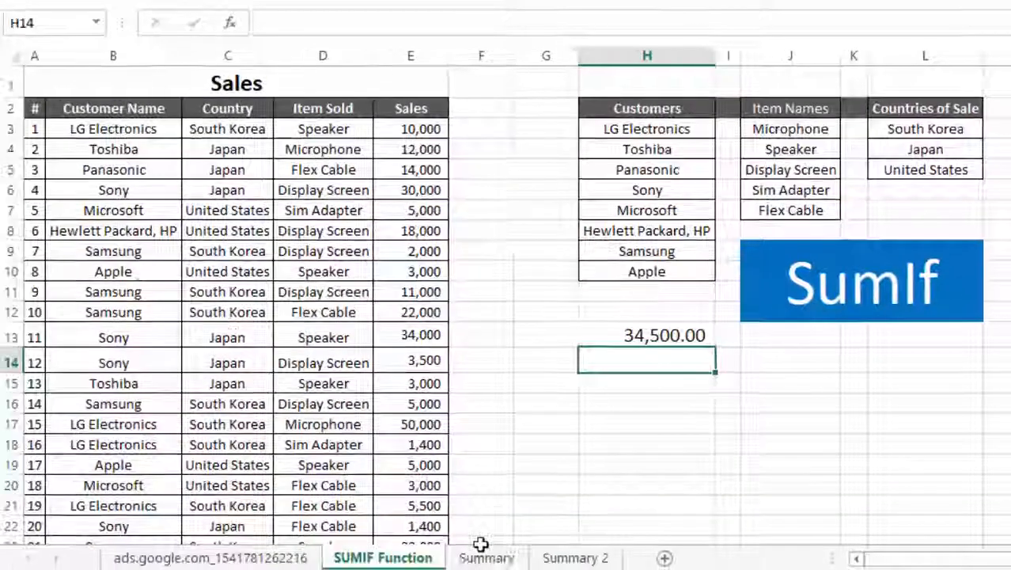
- Compare the SUMIF result in H13 with Microsoft's total in the Sales by Customer table on the Summary sheet
{"action": "left_click", "coordinate": [485, 556]}
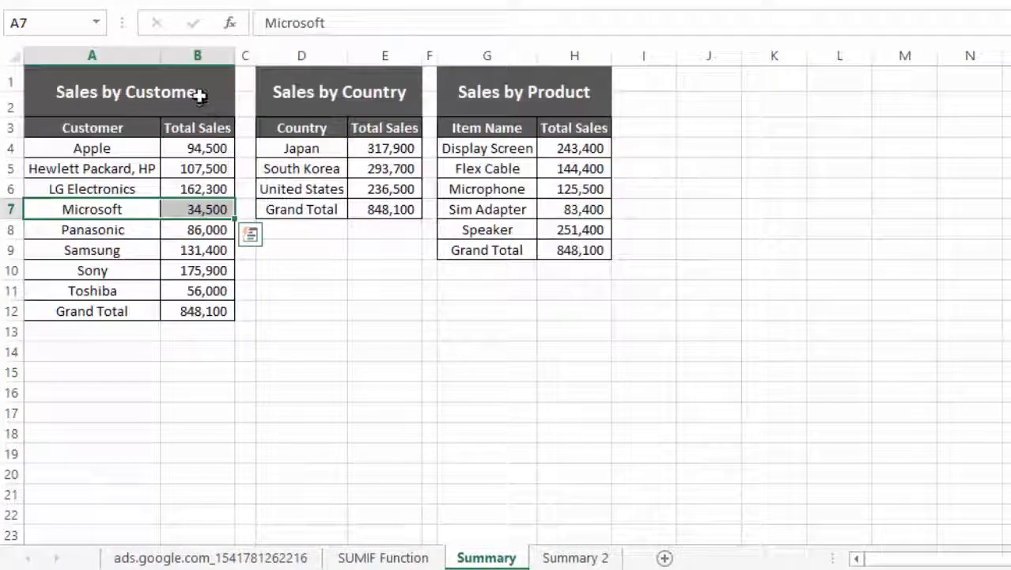
{"action": "left_click", "coordinate": [198, 95]}
{"action": "left_click", "coordinate": [383, 557]}
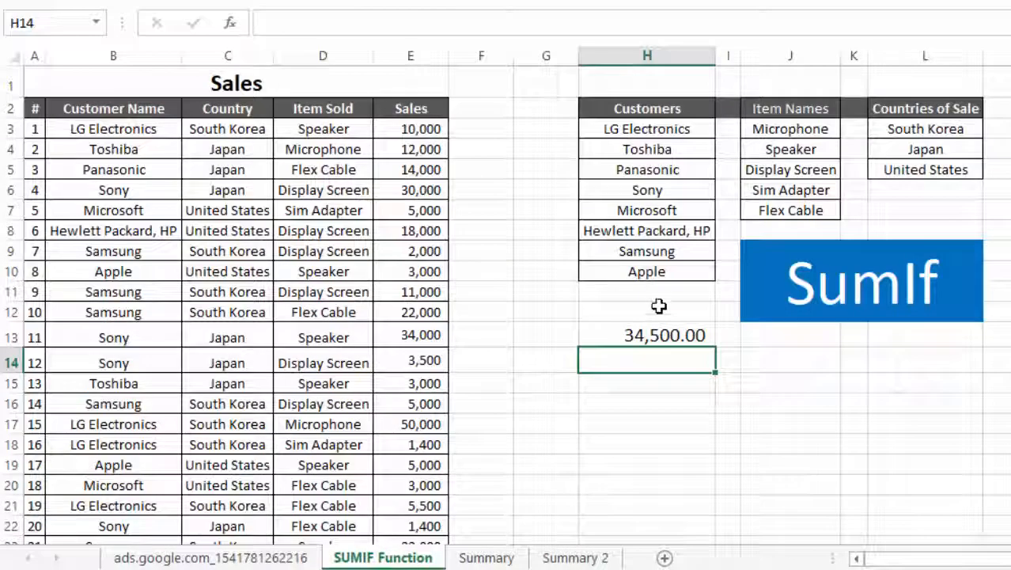
{"action": "left_click", "coordinate": [648, 333]}
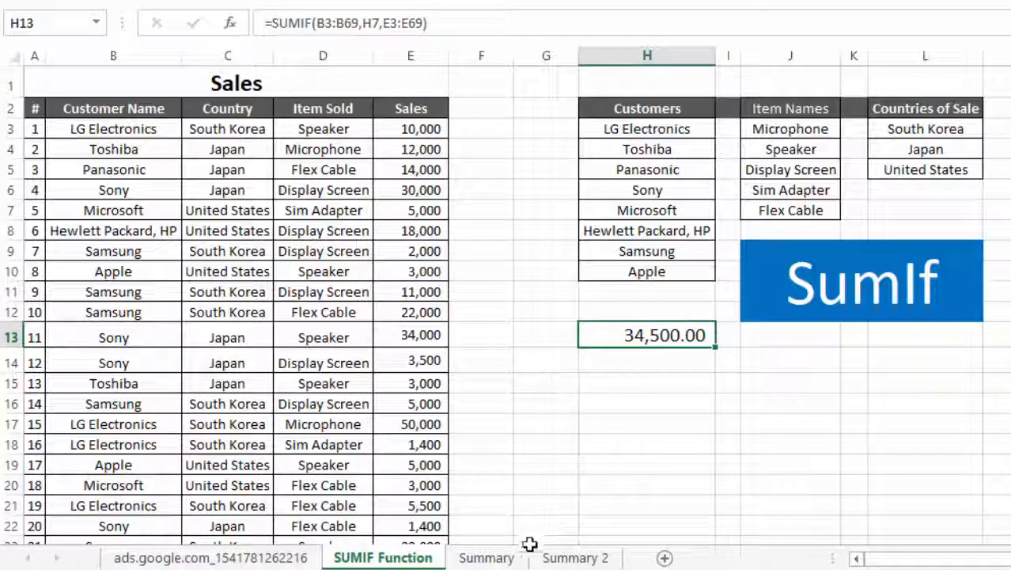
{"action": "left_click", "coordinate": [487, 558]}
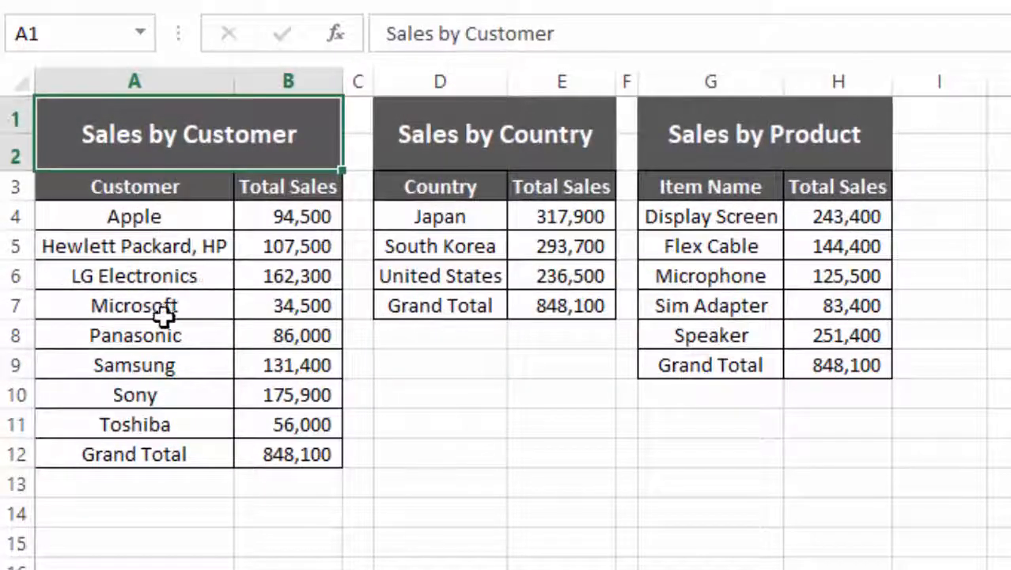
{"action": "left_click", "coordinate": [86, 210]}
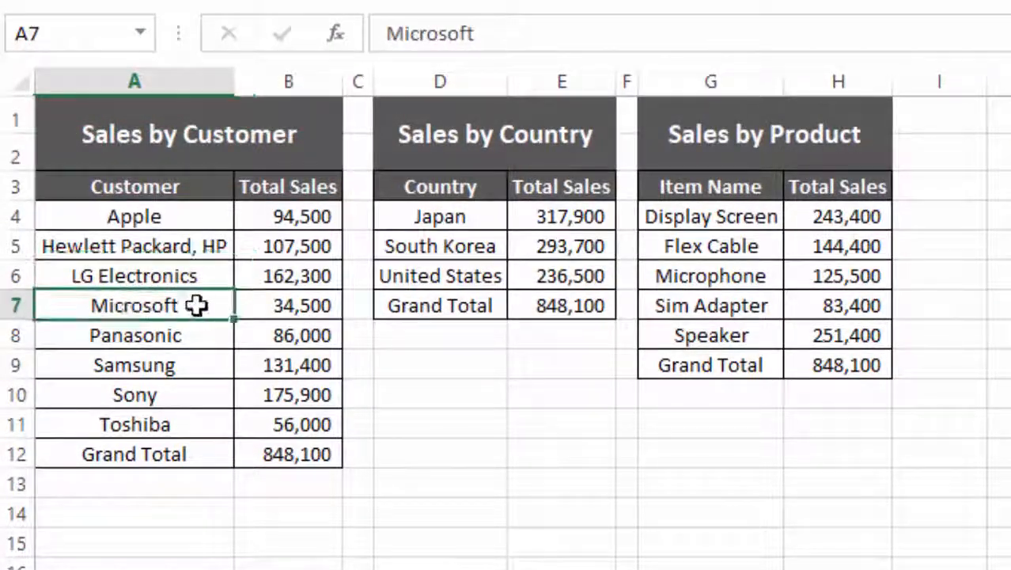
{"action": "left_click_drag", "start_coordinate": [199, 305], "coordinate": [289, 306]}
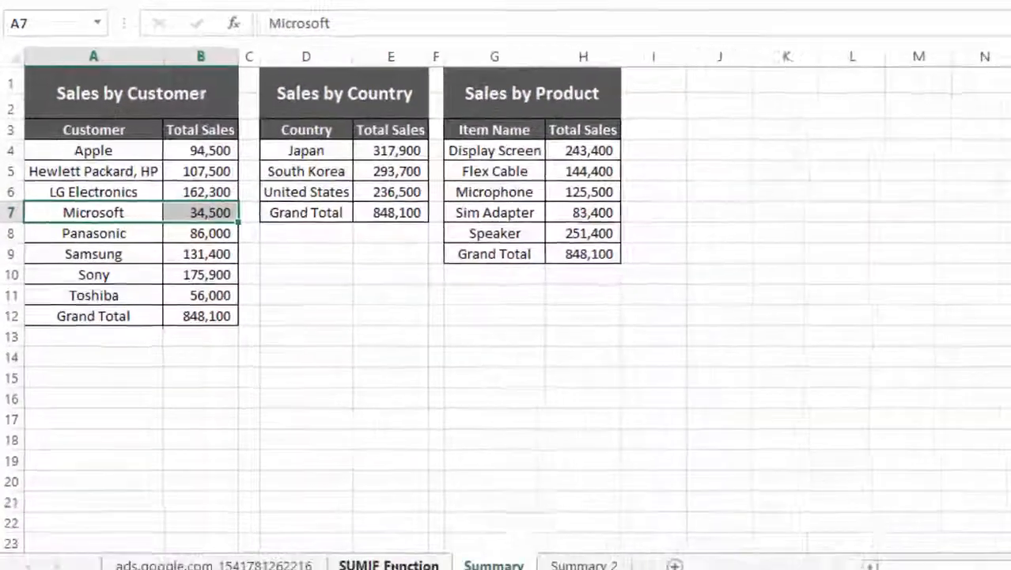
- On the SUMIF Function sheet, enter the labels "Microsoft" in G13 and "United States" in G14
{"action": "left_click", "coordinate": [388, 564]}
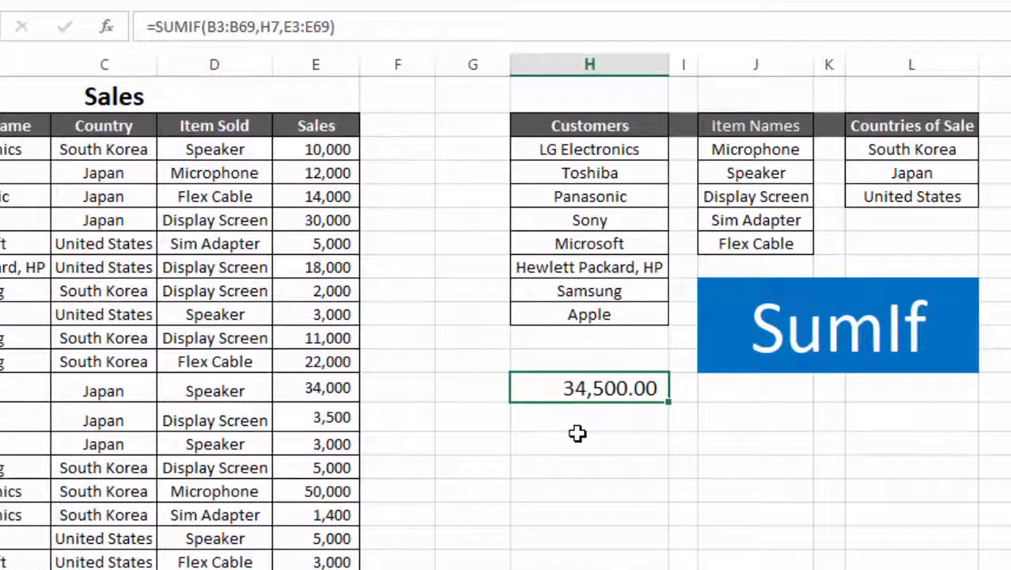
{"action": "left_click", "coordinate": [495, 391]}
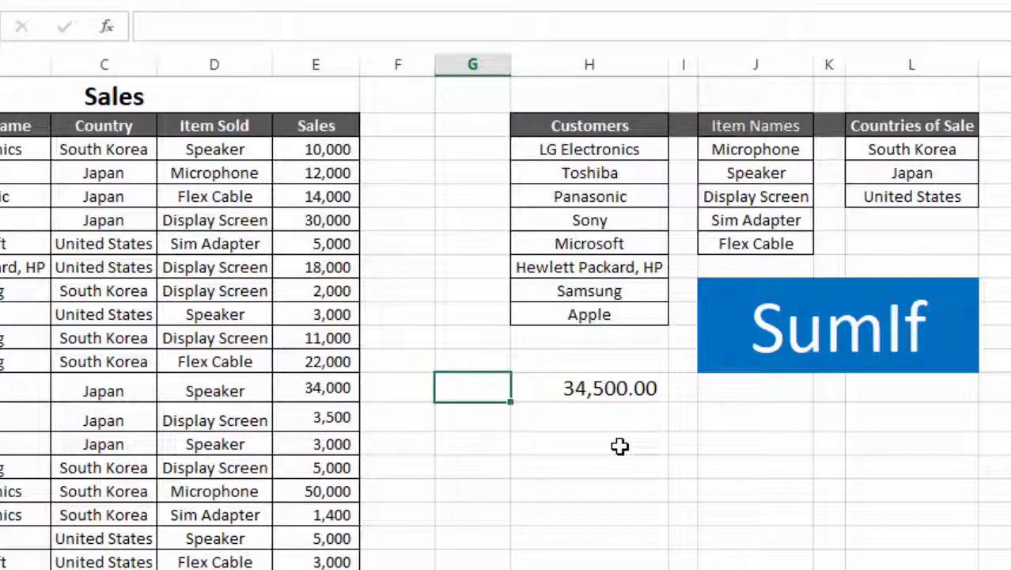
{"action": "type", "text": "Microsoft"}
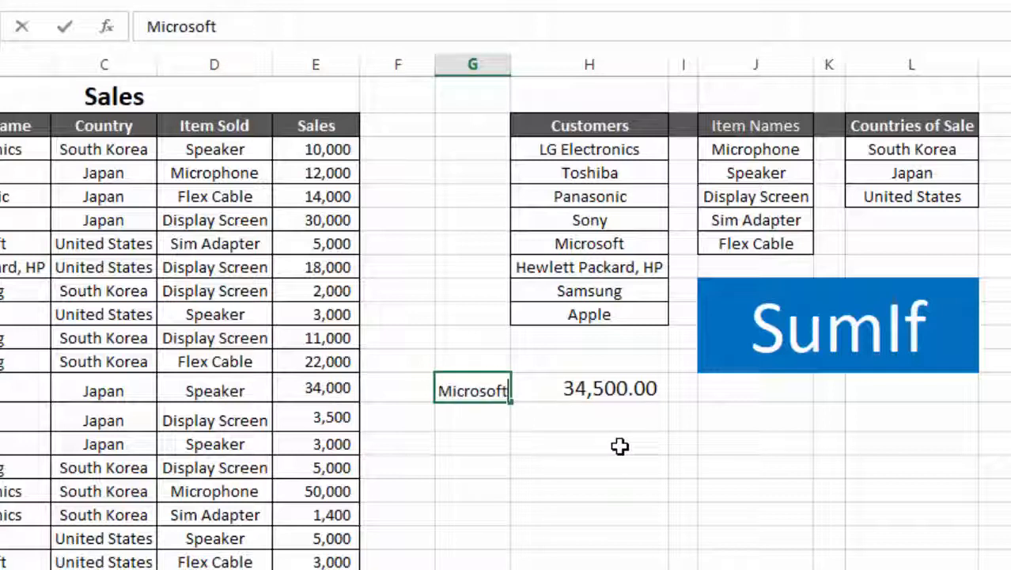
{"action": "key", "text": "Return"}
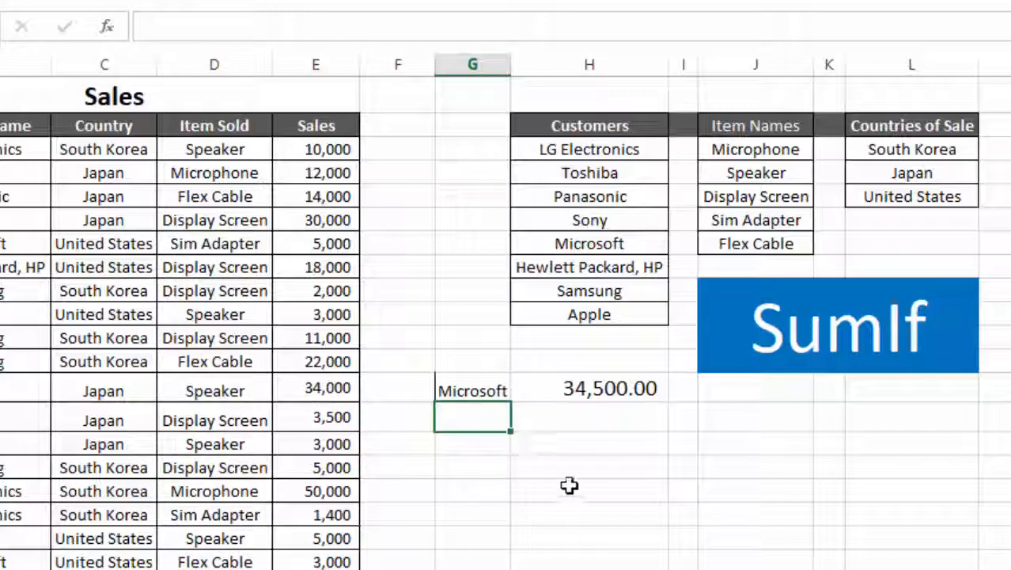
{"action": "type", "text": "United "}
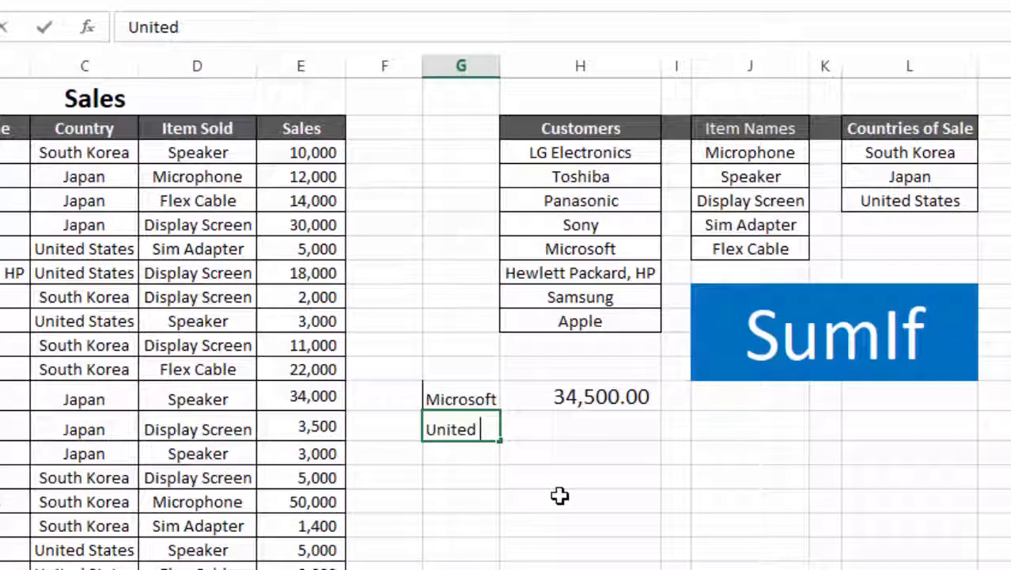
{"action": "type", "text": "Statem"}
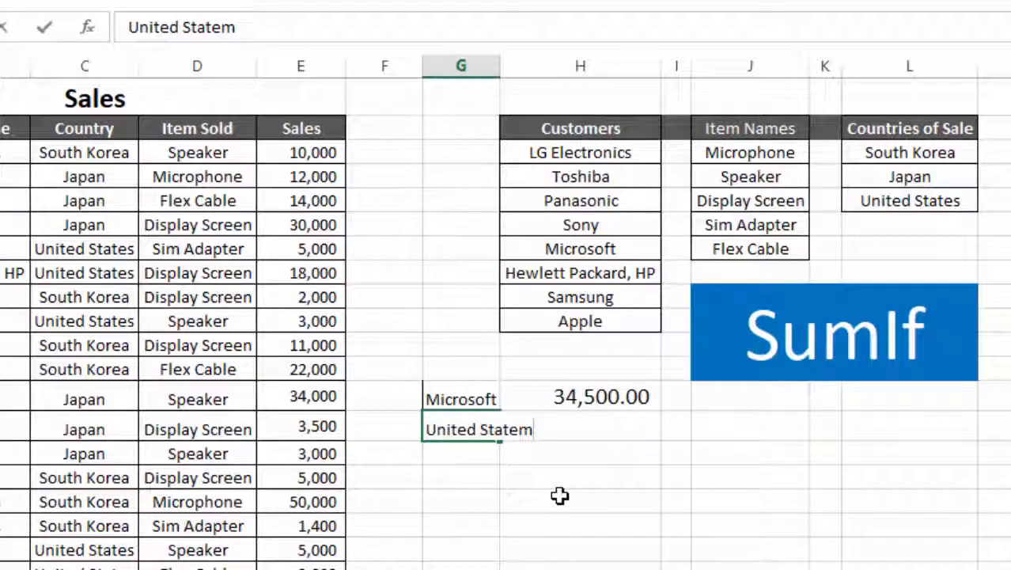
{"action": "type", "text": "s"}
{"action": "key", "text": "Return"}
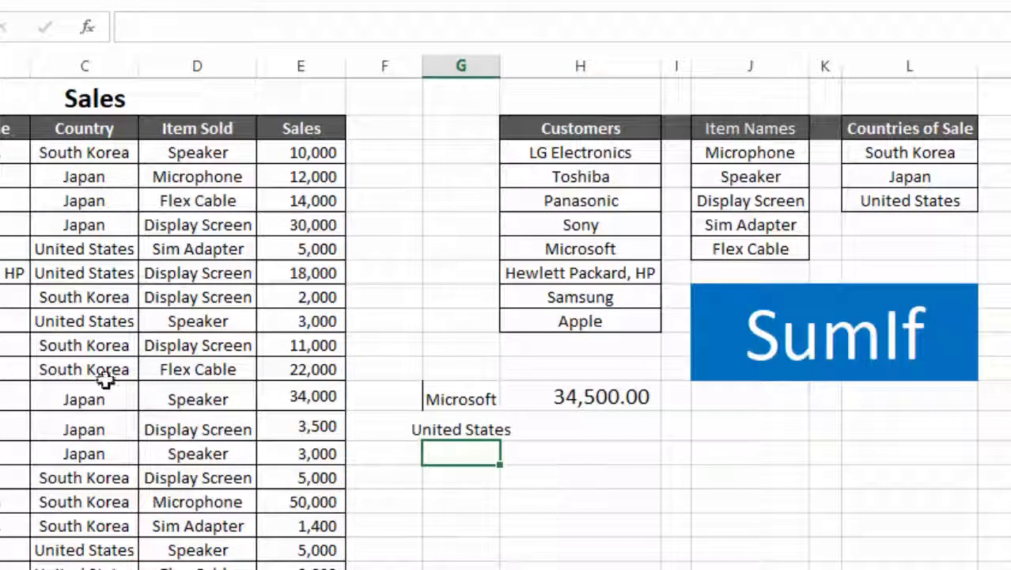
- Start a SUMIF formula in H14 with the Country range C3:C69 and the criteria "United States"
{"action": "left_click", "coordinate": [565, 416]}
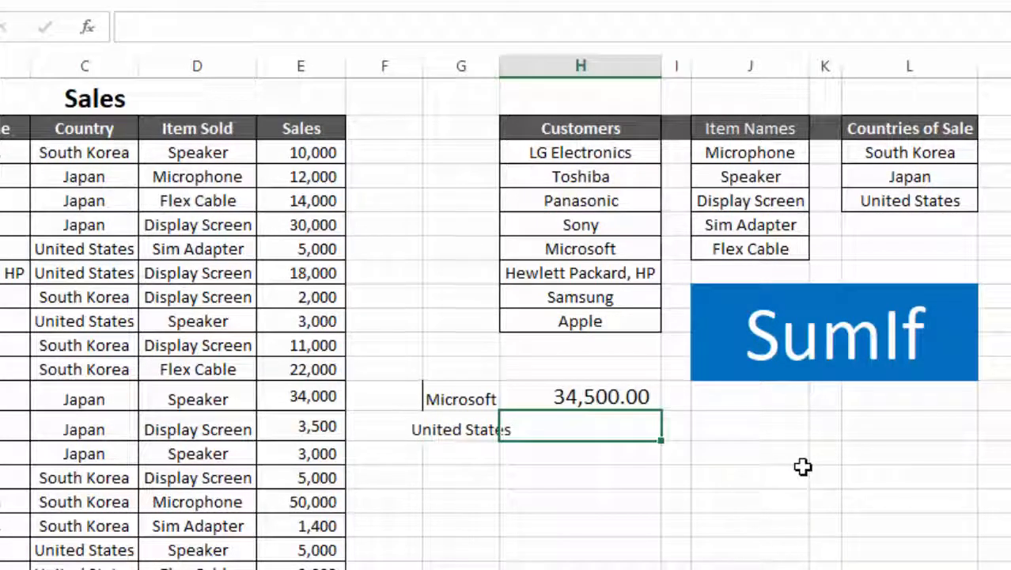
{"action": "type", "text": "=sumif("}
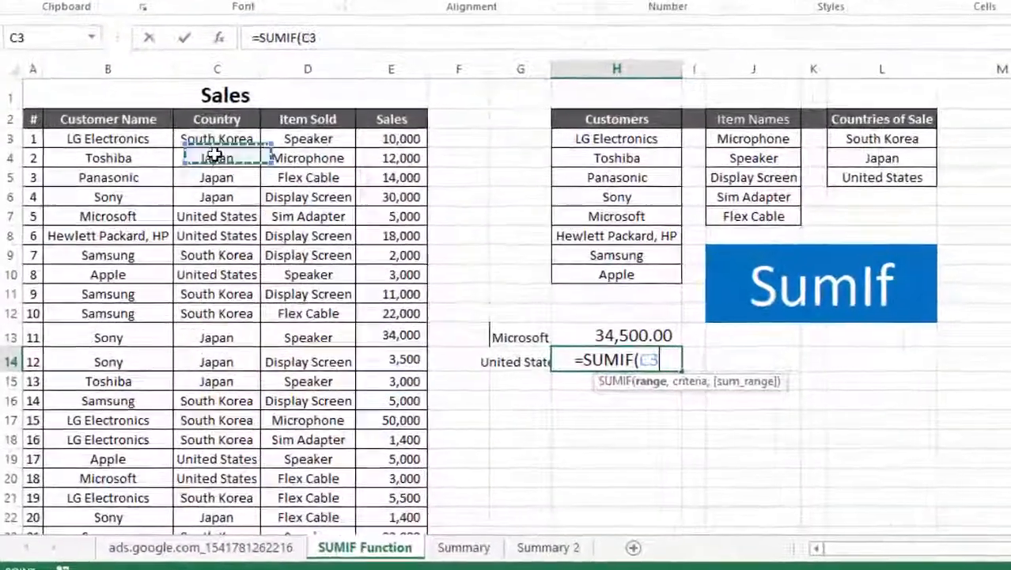
{"action": "left_click_drag", "start_coordinate": [216, 155], "coordinate": [237, 527]}
{"action": "scroll", "coordinate": [238, 527], "scroll_direction": "up", "scroll_amount": 15}
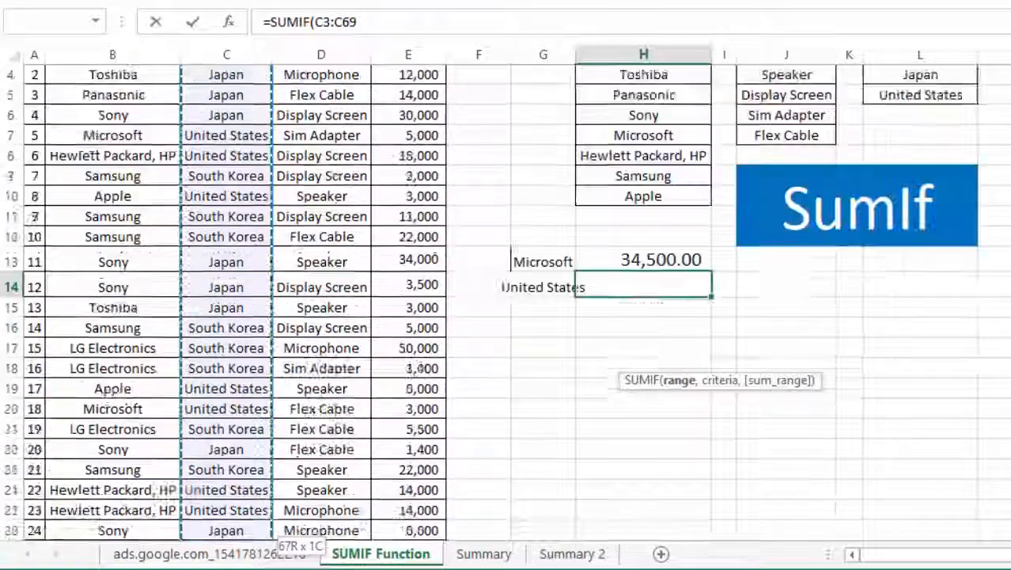
{"action": "type", "text": ","}
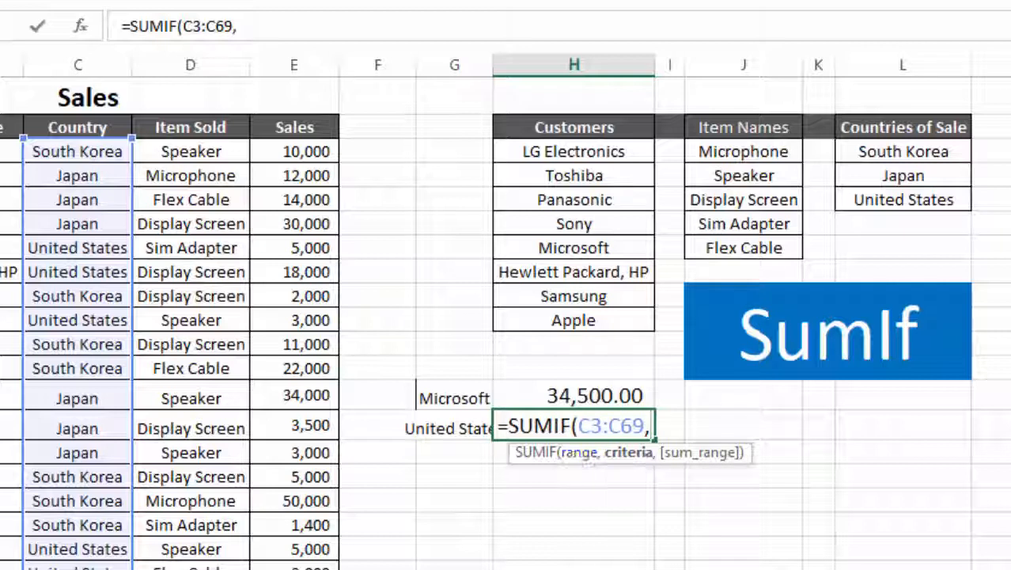
{"action": "type", "text": "\""}
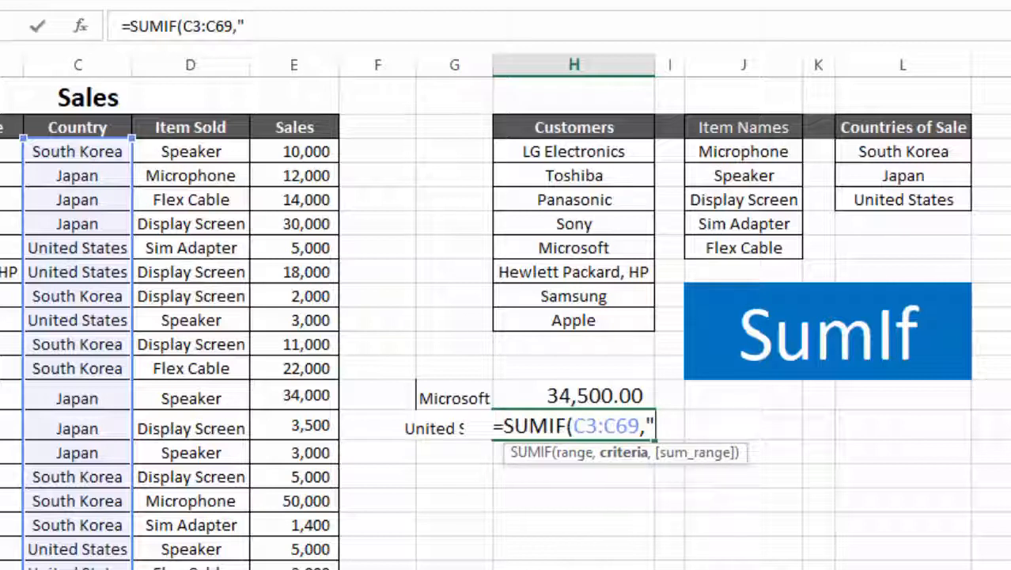
{"action": "type", "text": "United "}
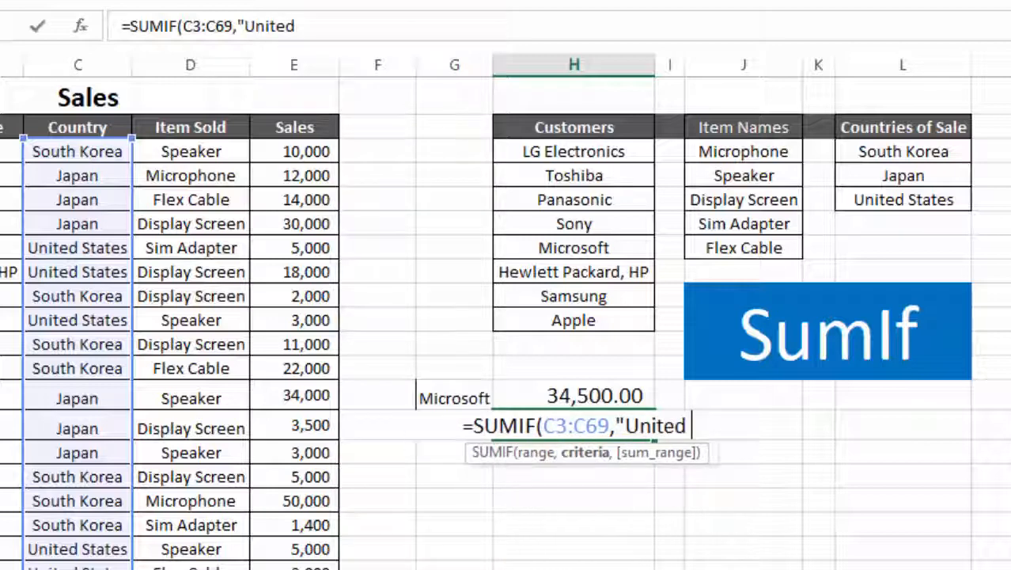
{"action": "type", "text": "States\""}
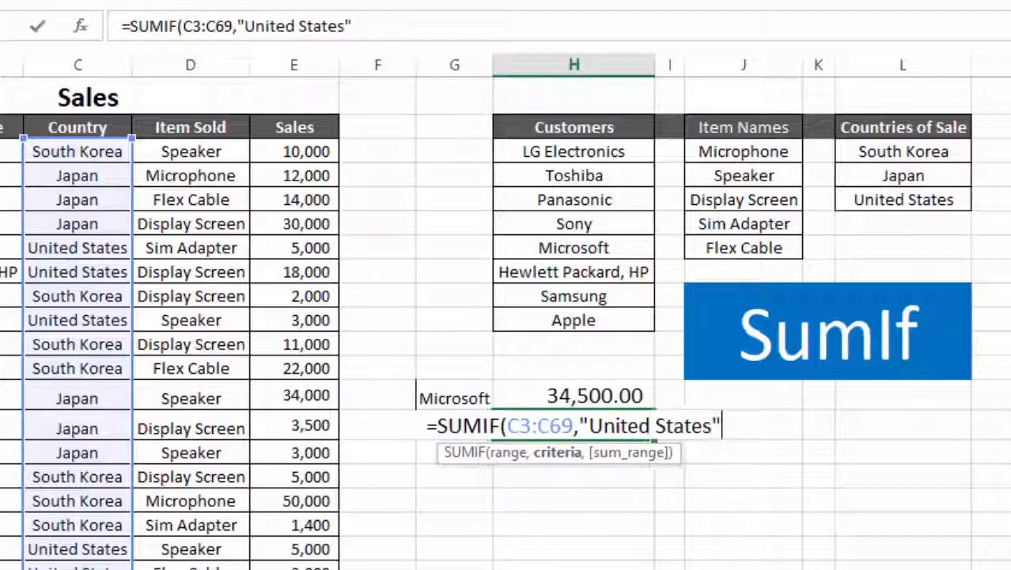
{"action": "type", "text": ","}
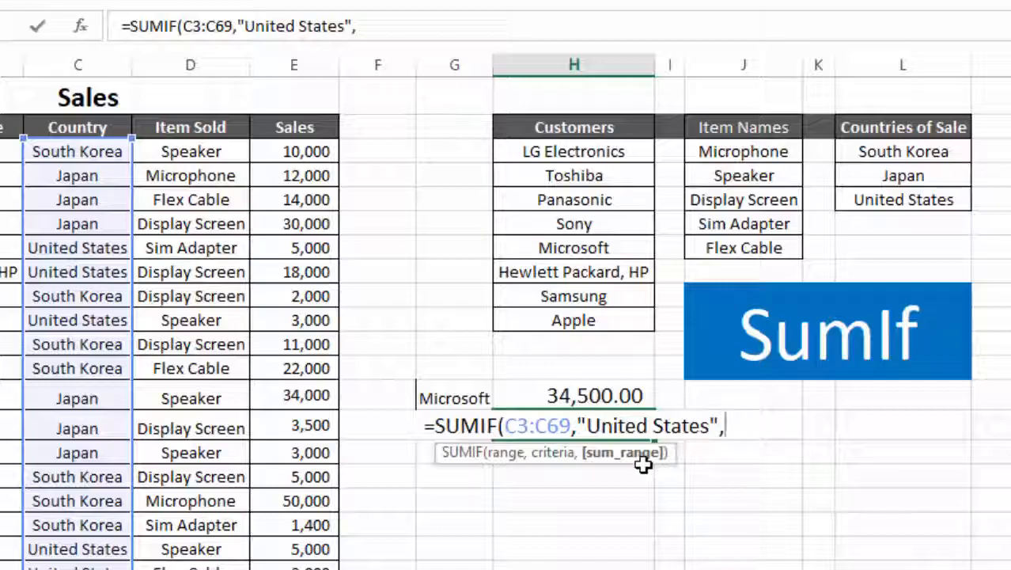
- Set the sum range to the sales amounts E3:E69, excluding the total row, and complete the formula in H14
{"action": "left_click_drag", "start_coordinate": [321, 161], "coordinate": [316, 231]}
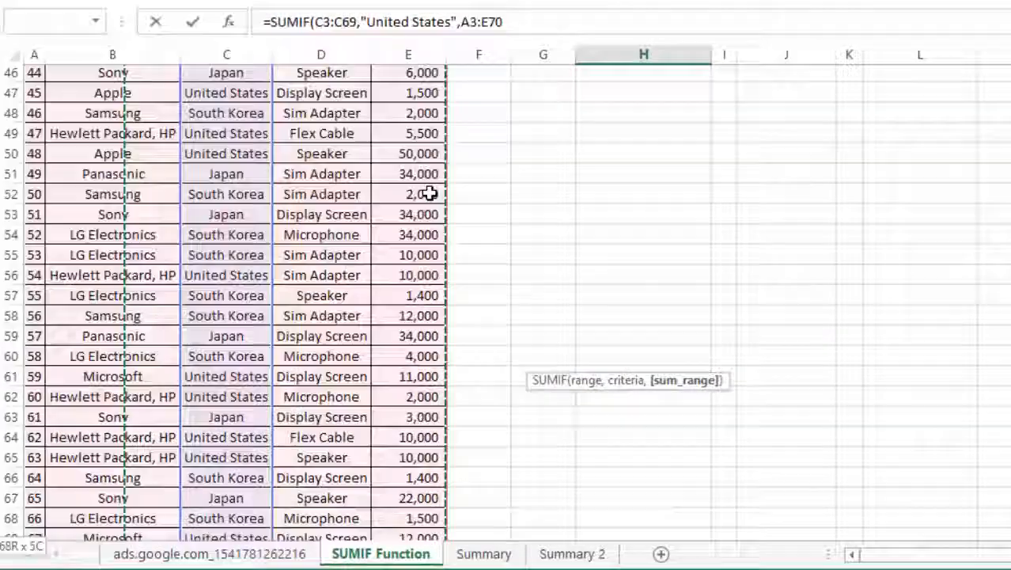
{"action": "key", "text": "shift+Right"}
{"action": "key", "text": "shift+Right"}
{"action": "key", "text": "shift+Right"}
{"action": "key", "text": "shift+Right"}
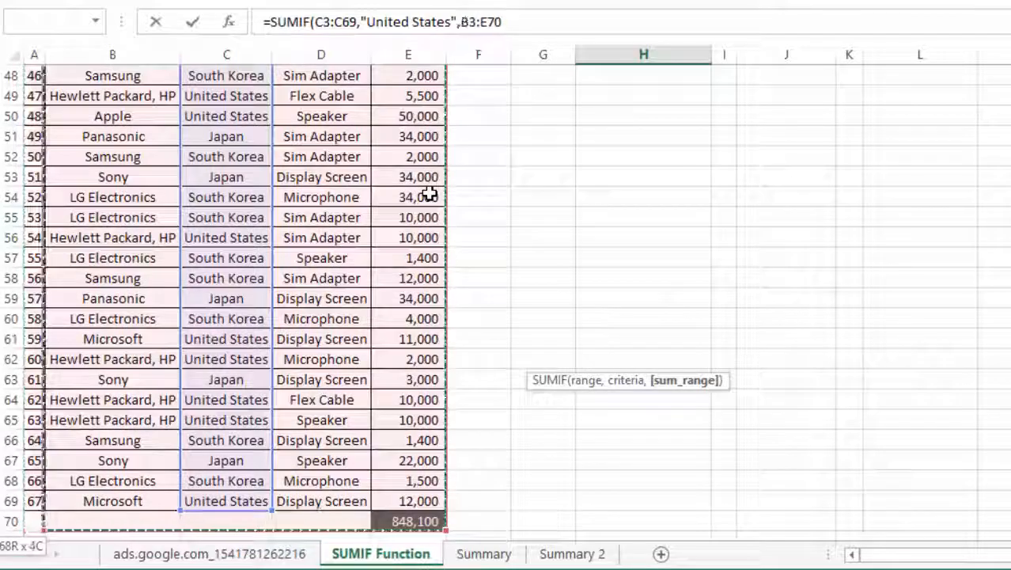
{"action": "key", "text": "shift+Up"}
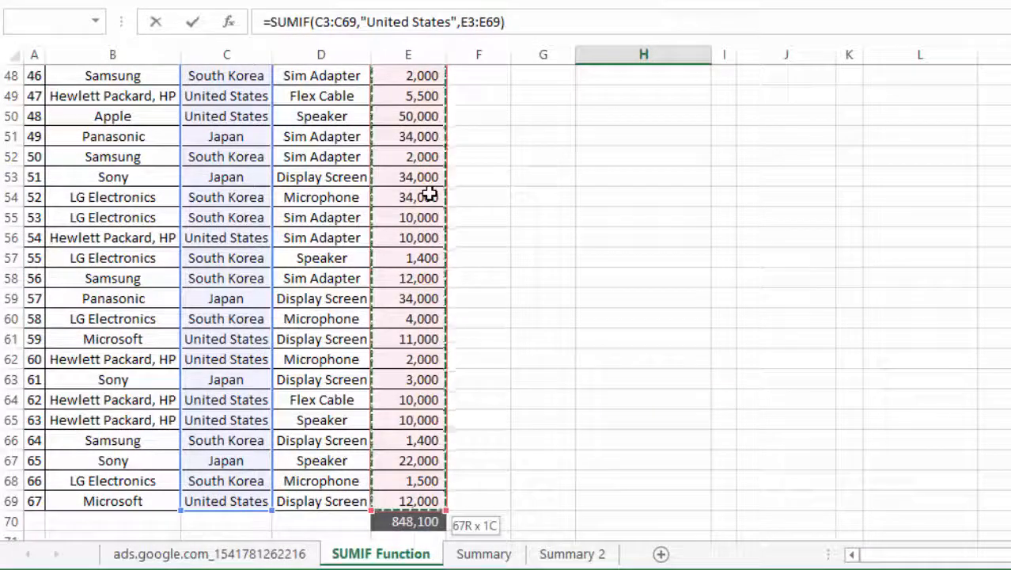
{"action": "key", "text": "Return"}
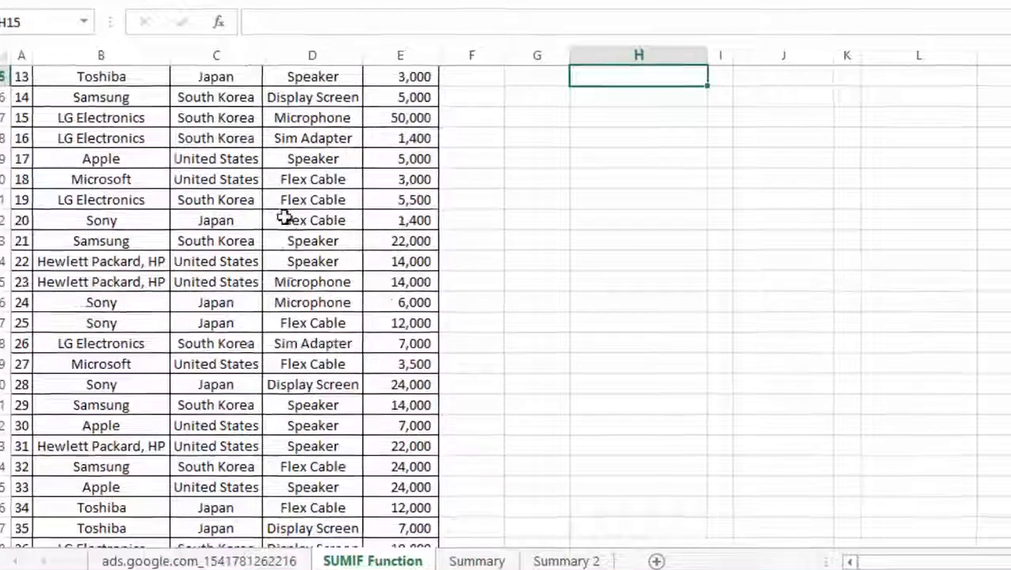
- Compare the SUMIF result in H14 with the United States total in the Sales by Country table on the Summary sheet
{"action": "scroll", "coordinate": [283, 218], "scroll_direction": "up", "scroll_amount": 5}
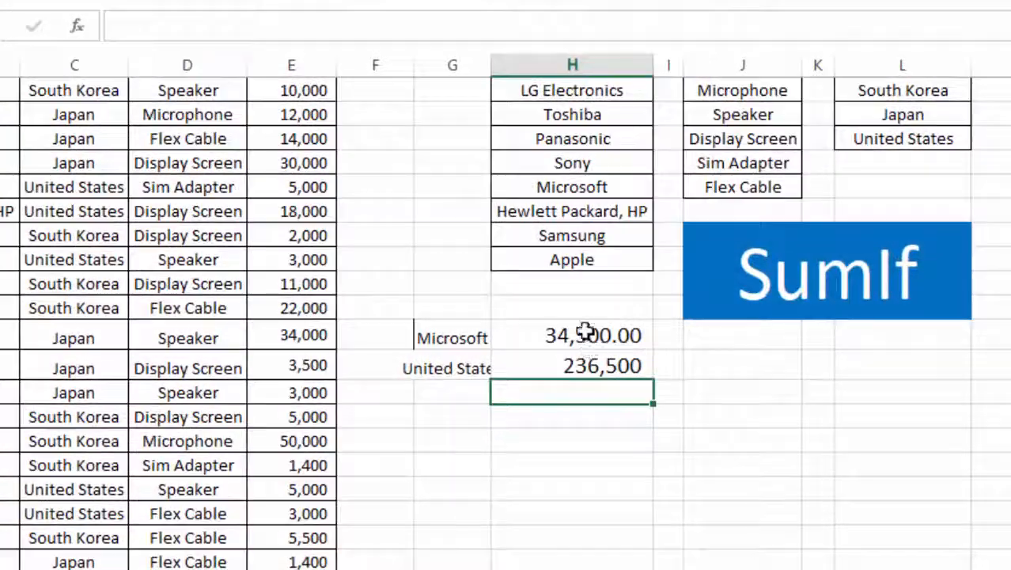
{"action": "left_click", "coordinate": [601, 361]}
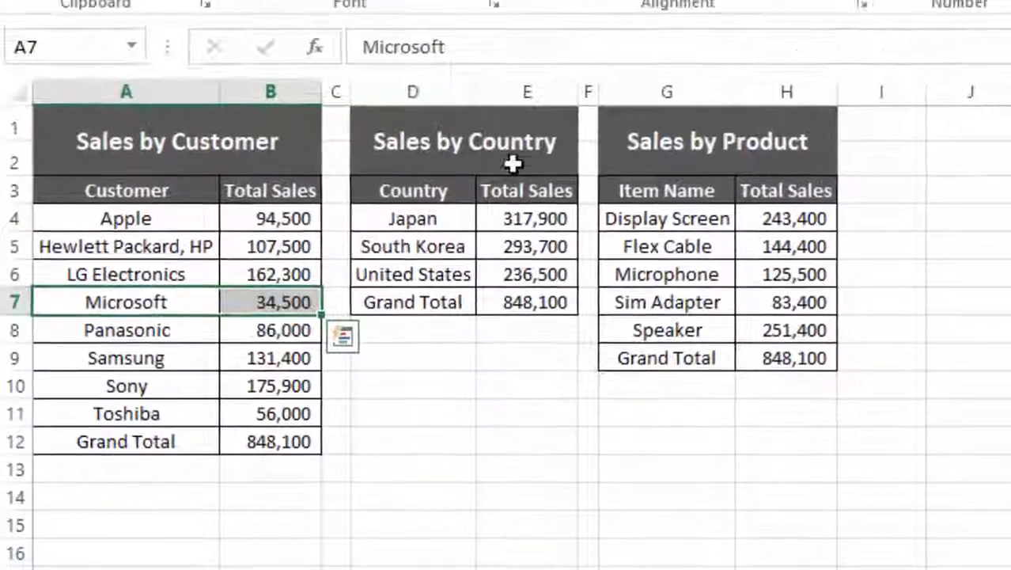
{"action": "left_click", "coordinate": [514, 65]}
{"action": "left_click_drag", "start_coordinate": [388, 276], "coordinate": [538, 290]}
{"action": "left_click", "coordinate": [537, 290]}
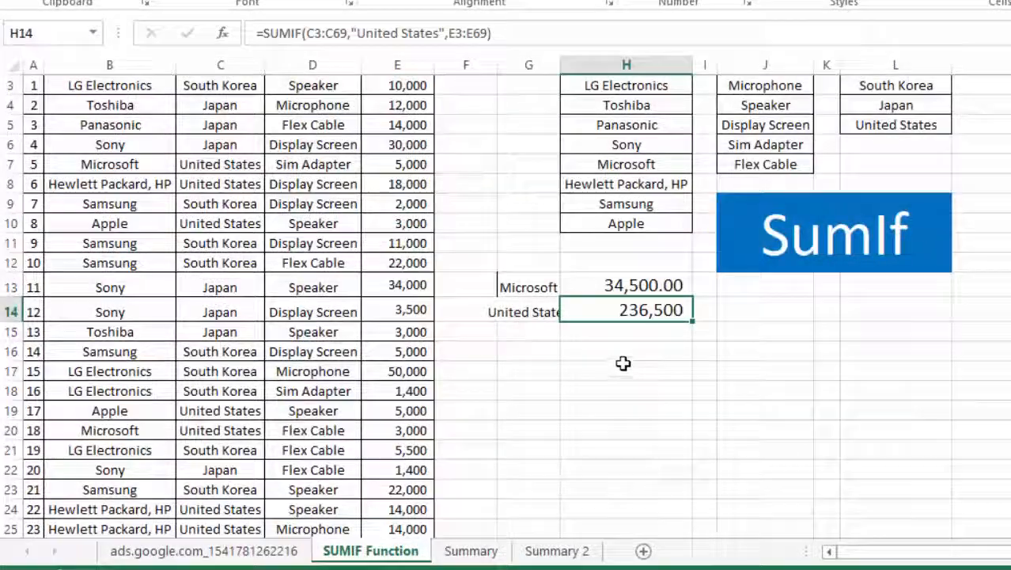
- On the SUMIF Function sheet, enter the item name "Speaker" as the label in G15 and autofit column G to its contents
{"action": "left_click", "coordinate": [625, 348]}
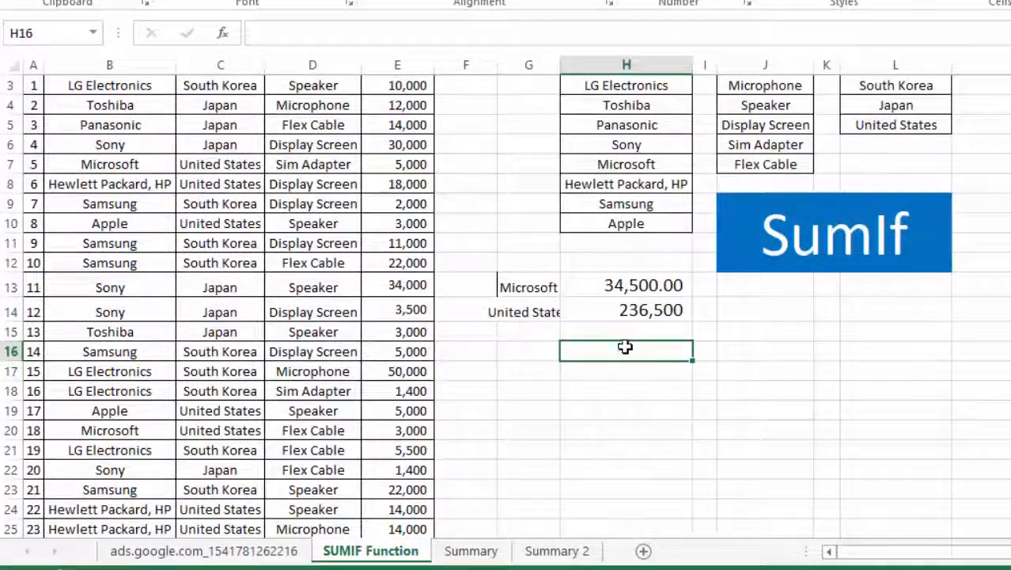
{"action": "left_click", "coordinate": [528, 332]}
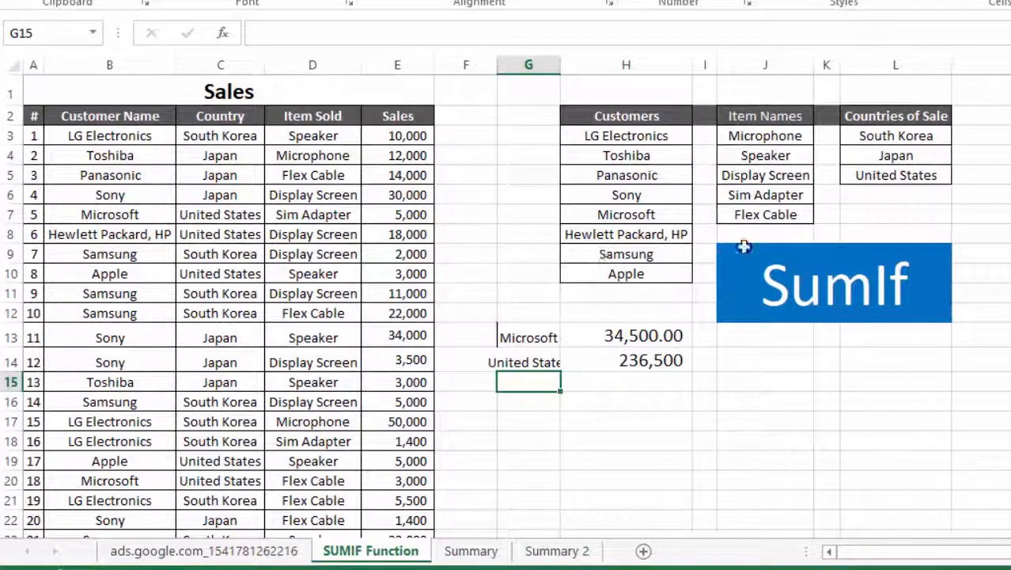
{"action": "left_click_drag", "start_coordinate": [778, 152], "coordinate": [787, 227]}
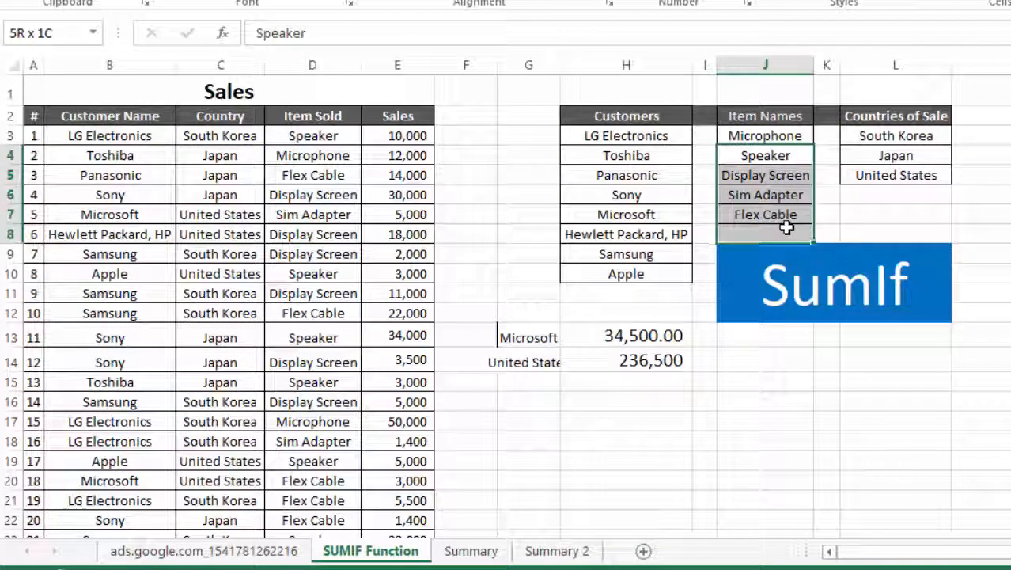
{"action": "left_click_drag", "start_coordinate": [323, 182], "coordinate": [321, 316]}
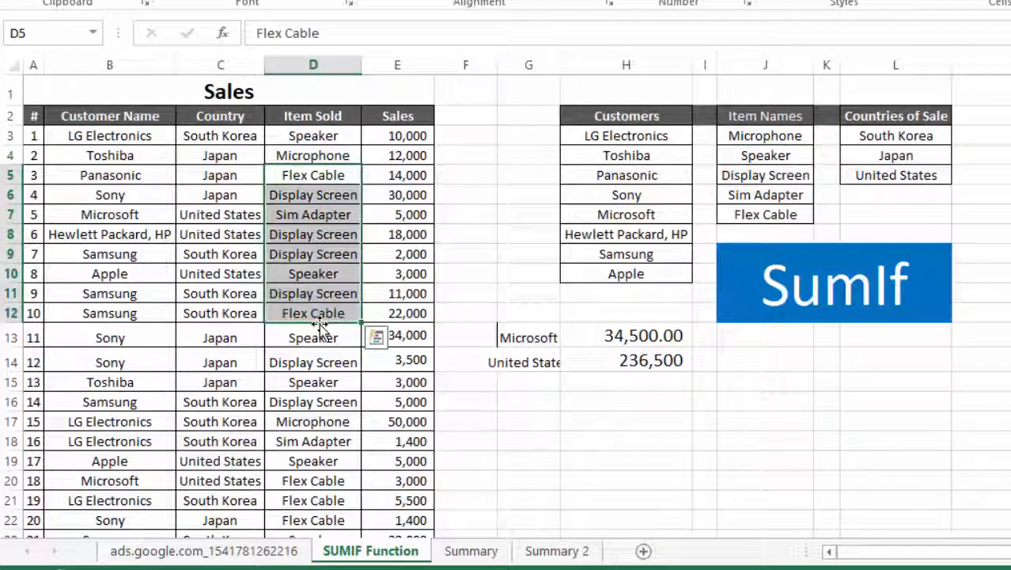
{"action": "left_click", "coordinate": [799, 158]}
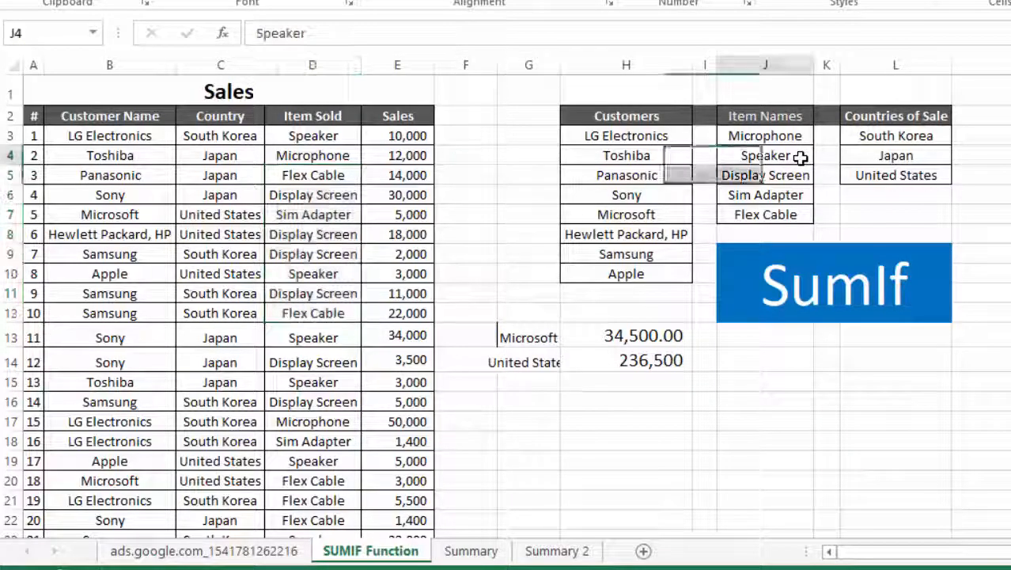
{"action": "left_click", "coordinate": [622, 408]}
{"action": "left_click", "coordinate": [554, 382]}
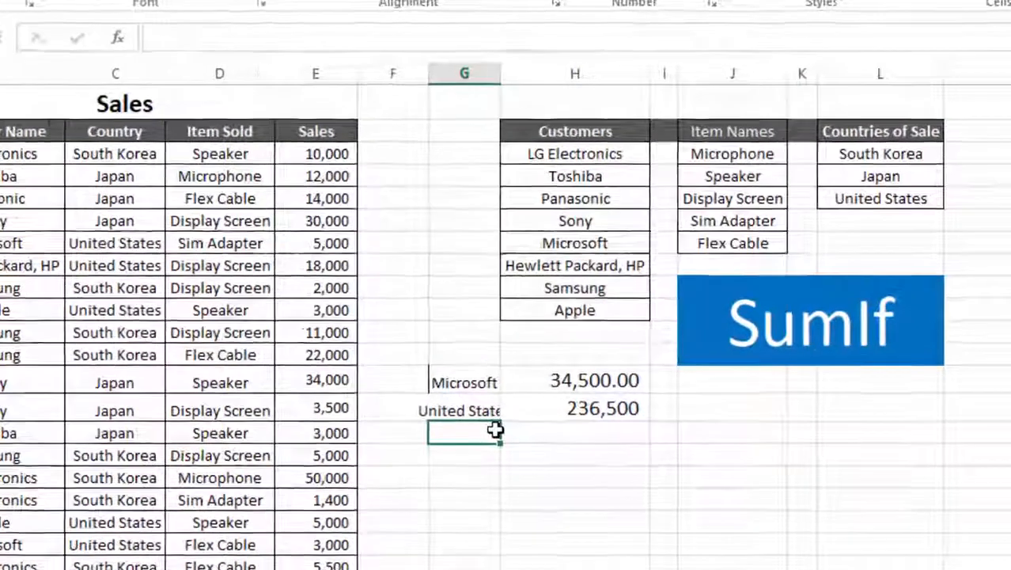
{"action": "type", "text": "Speaker"}
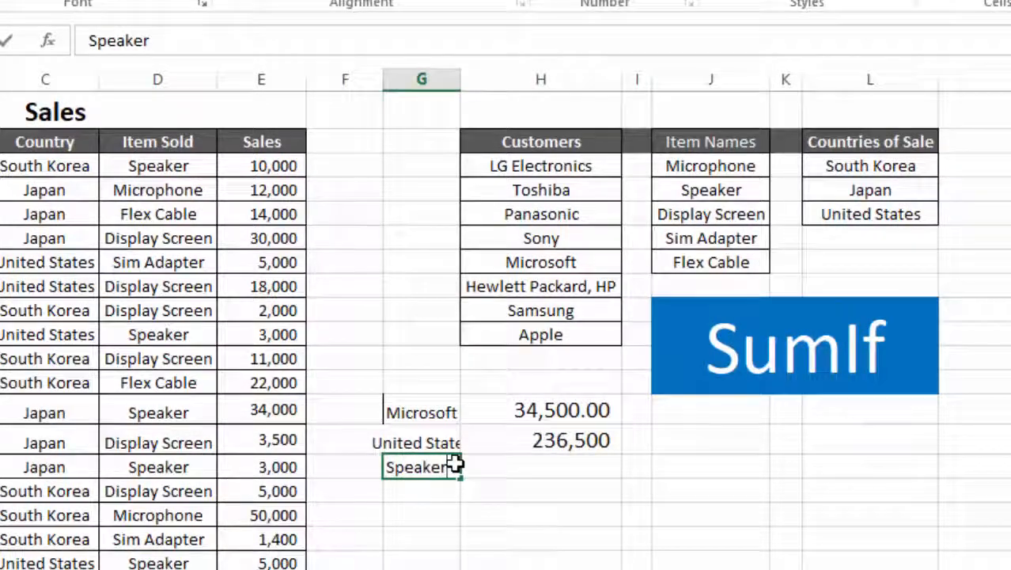
{"action": "double_click", "coordinate": [459, 75]}
{"action": "left_click", "coordinate": [473, 410]}
- Start a SUMIF formula in H15 with the Item Sold entries D3:D69 as the criteria range
{"action": "left_click", "coordinate": [591, 469]}
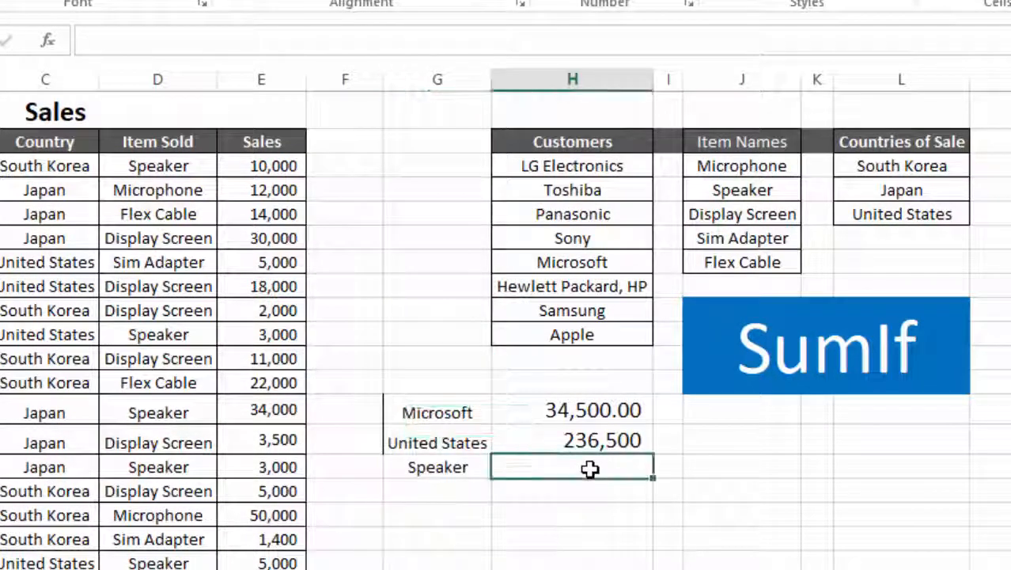
{"action": "type", "text": "=s"}
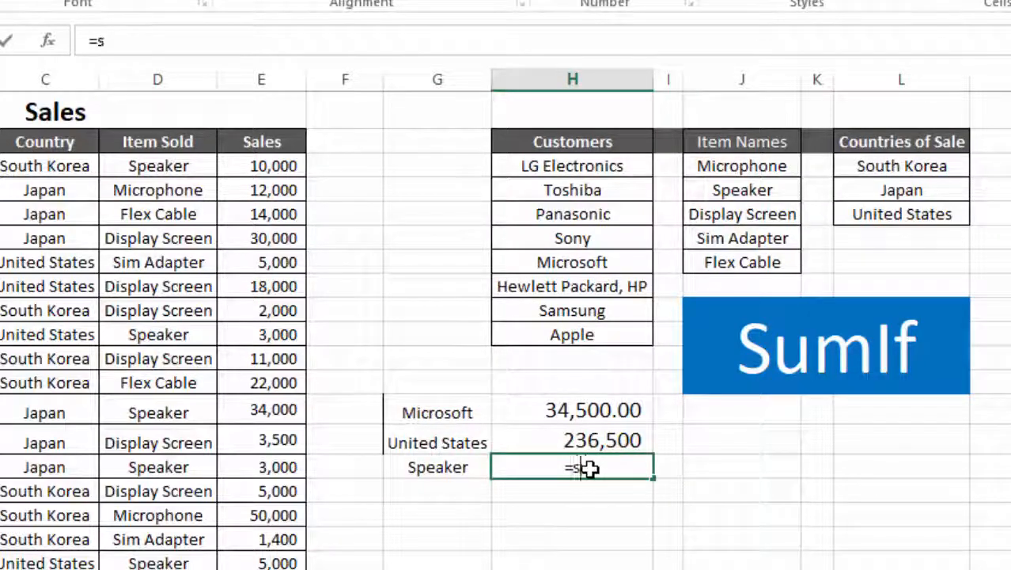
{"action": "type", "text": "umif("}
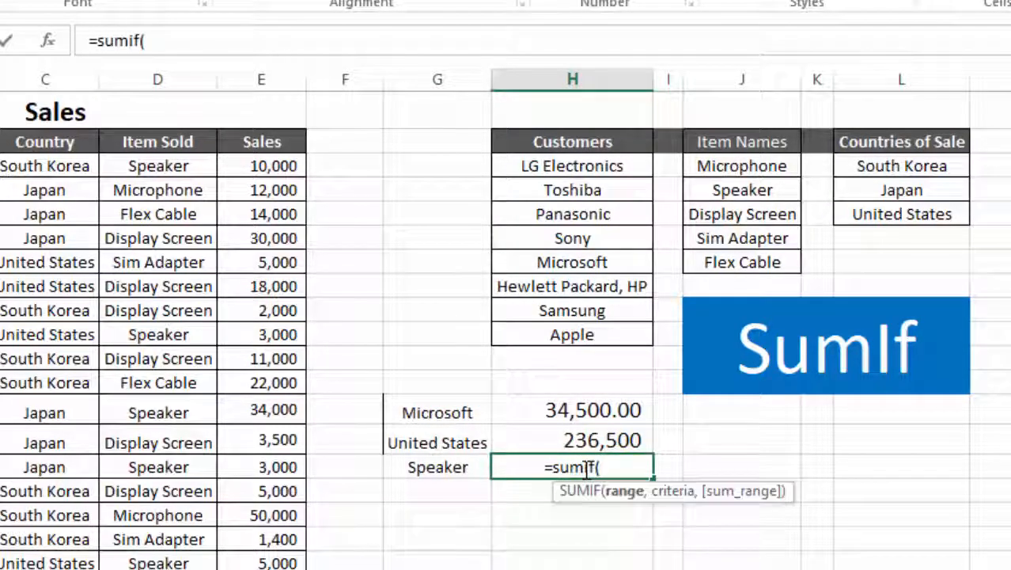
{"action": "left_click_drag", "start_coordinate": [175, 167], "coordinate": [183, 368]}
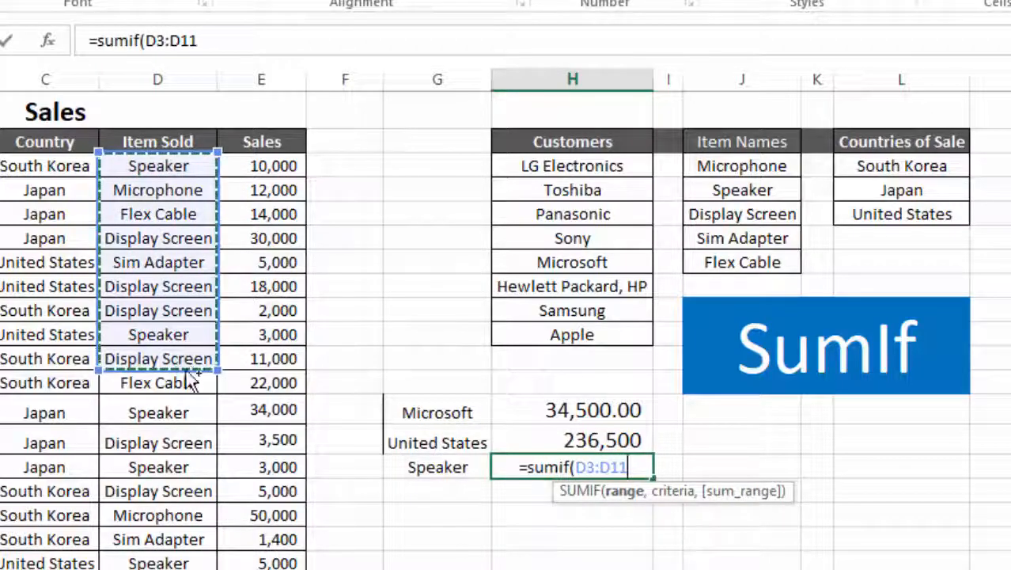
{"action": "key", "text": "ctrl+shift+Down"}
{"action": "key", "text": "shift+Right"}
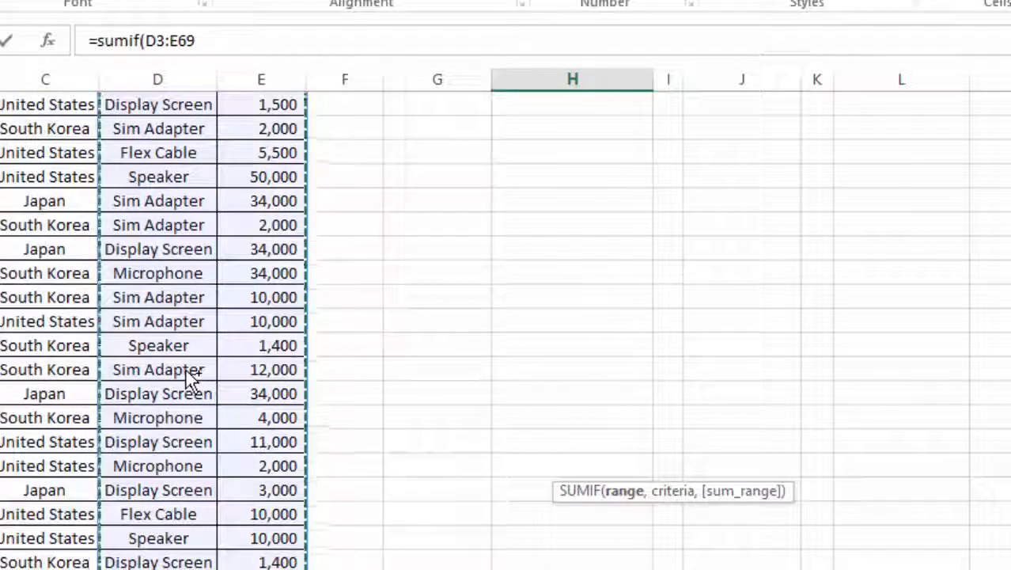
{"action": "key", "text": "shift+Up"}
{"action": "key", "text": "shift+Left"}
{"action": "key", "text": "shift+Down"}
{"action": "type", "text": ","}
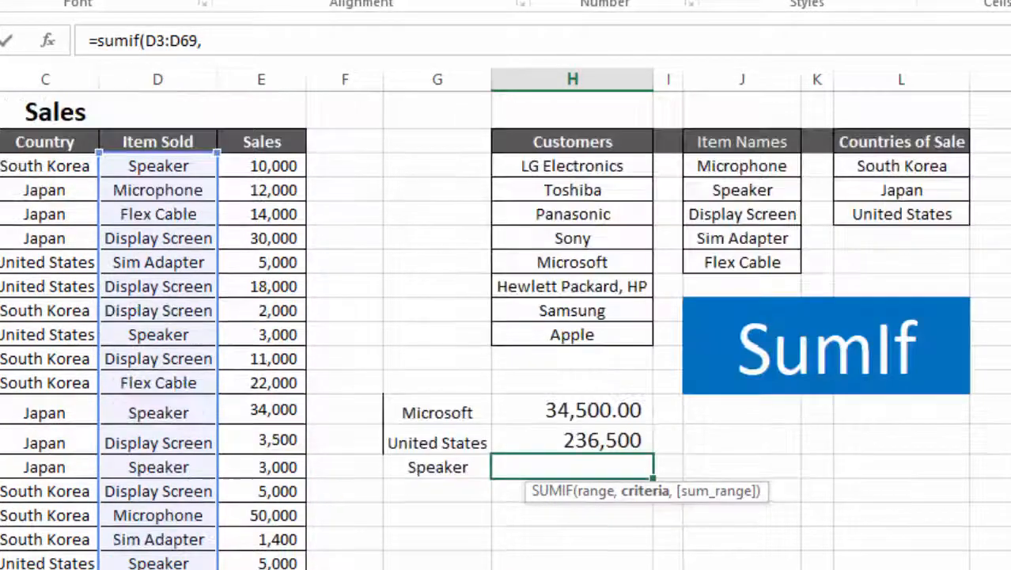
- Complete the SUMIF formula in H15 with the Speaker cell J4 as the criteria and the sales amounts E3:E69 as the sum range
{"action": "left_click", "coordinate": [748, 190]}
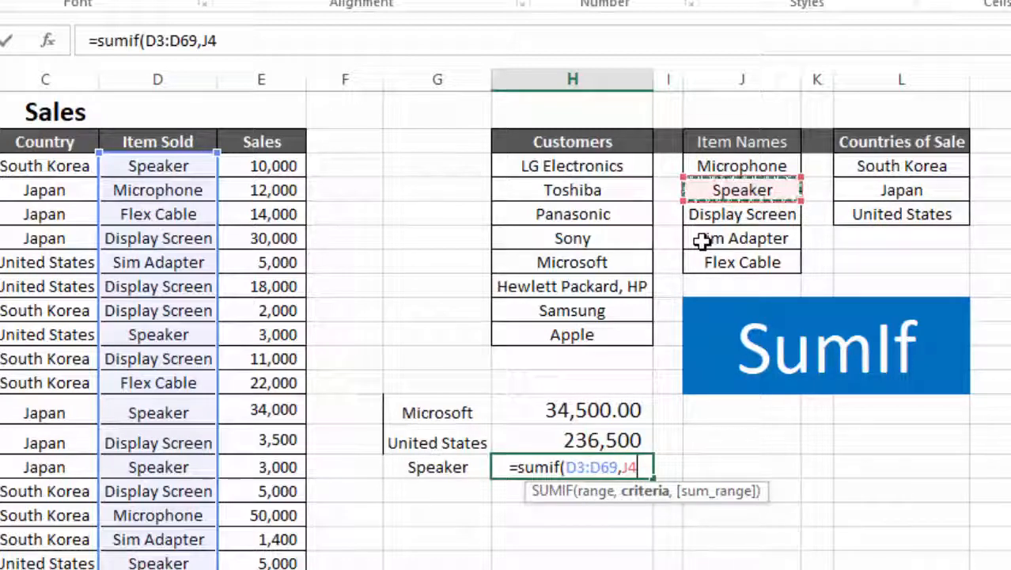
{"action": "type", "text": ","}
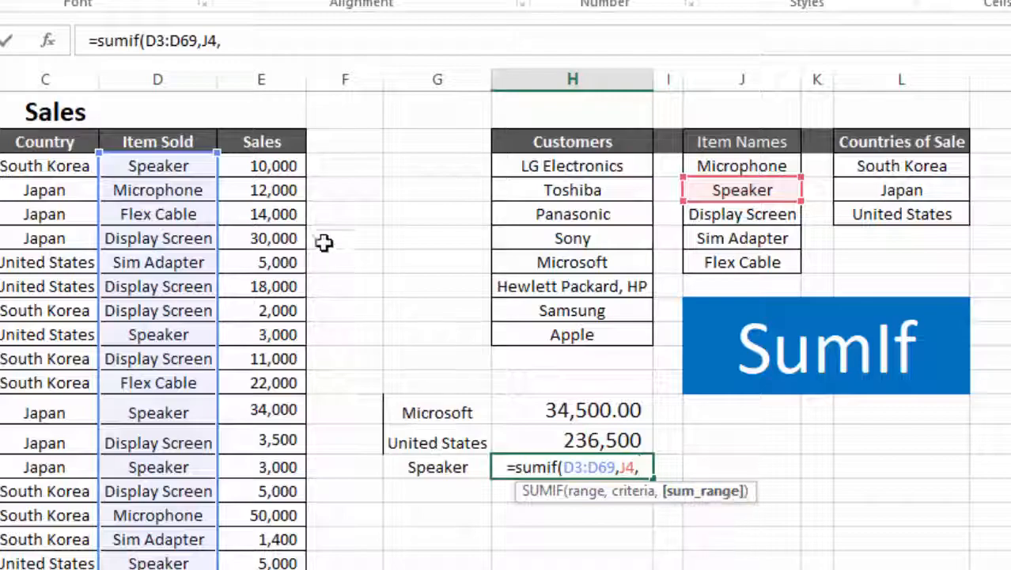
{"action": "left_click_drag", "start_coordinate": [255, 164], "coordinate": [273, 287]}
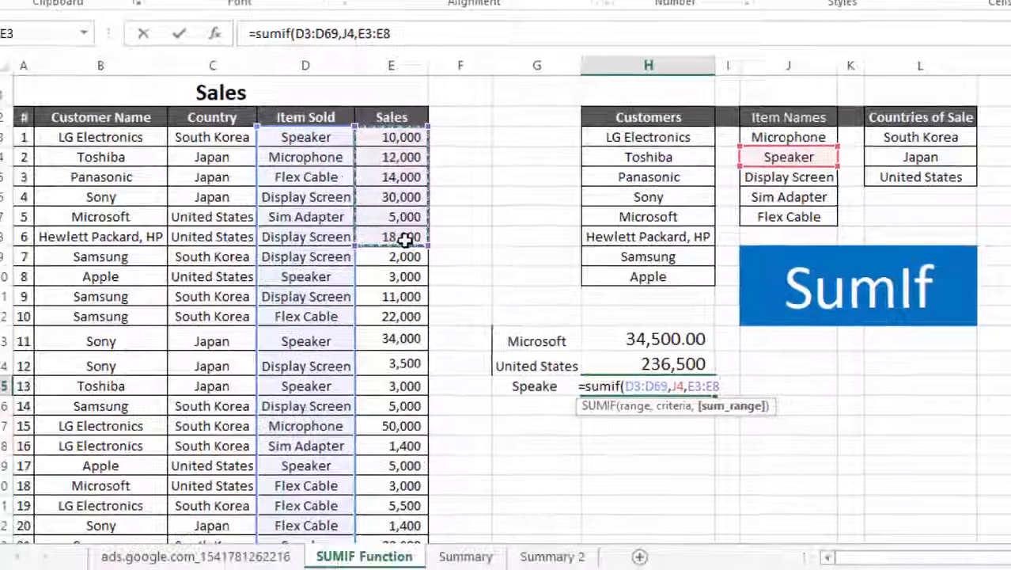
{"action": "key", "text": "ctrl+shift+Down"}
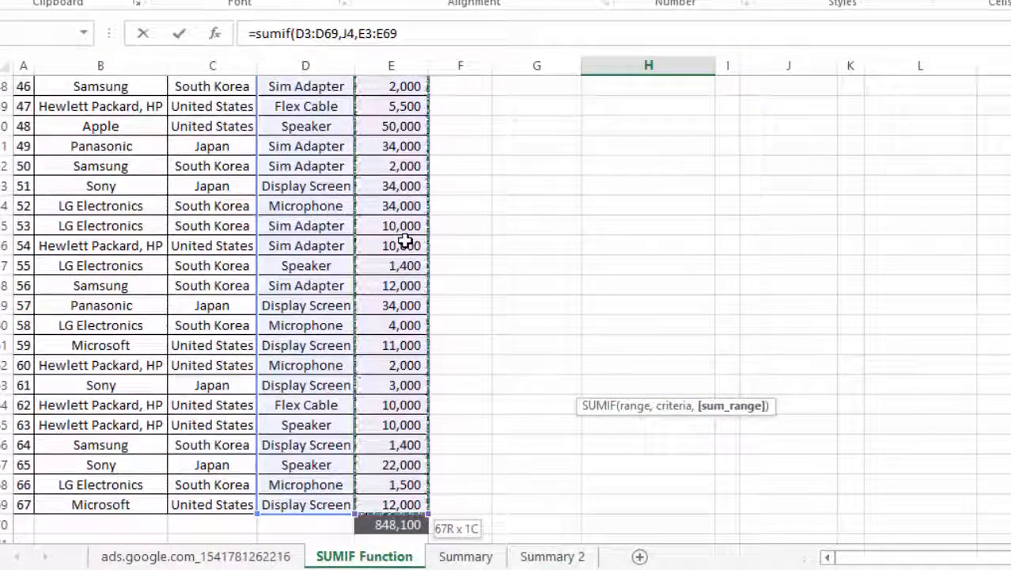
{"action": "type", "text": ")"}
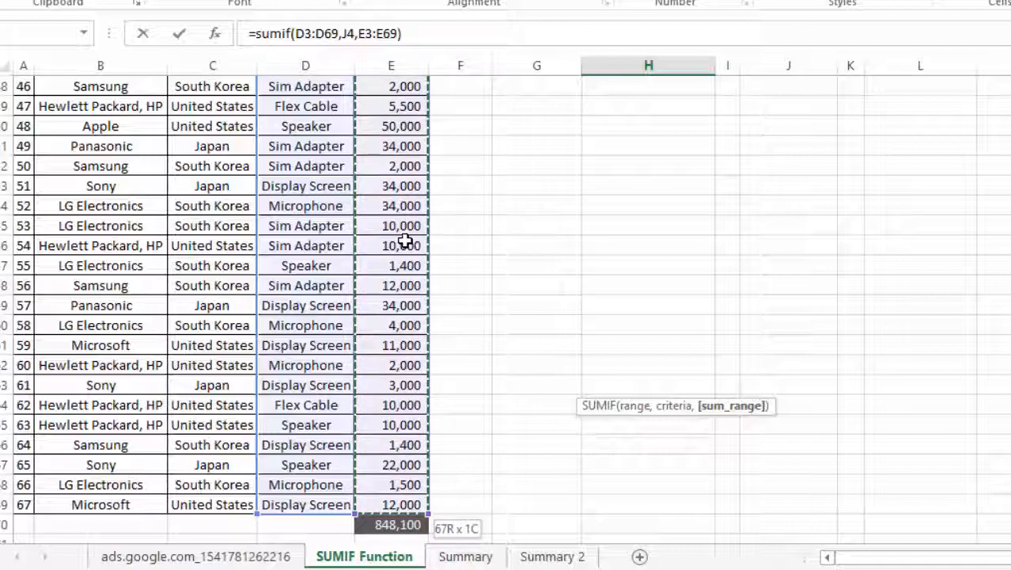
{"action": "key", "text": "Return"}
- Format the Speaker total in H15 with a thousands separator and two decimal places
{"action": "scroll", "coordinate": [639, 271], "scroll_direction": "up", "scroll_amount": 15}
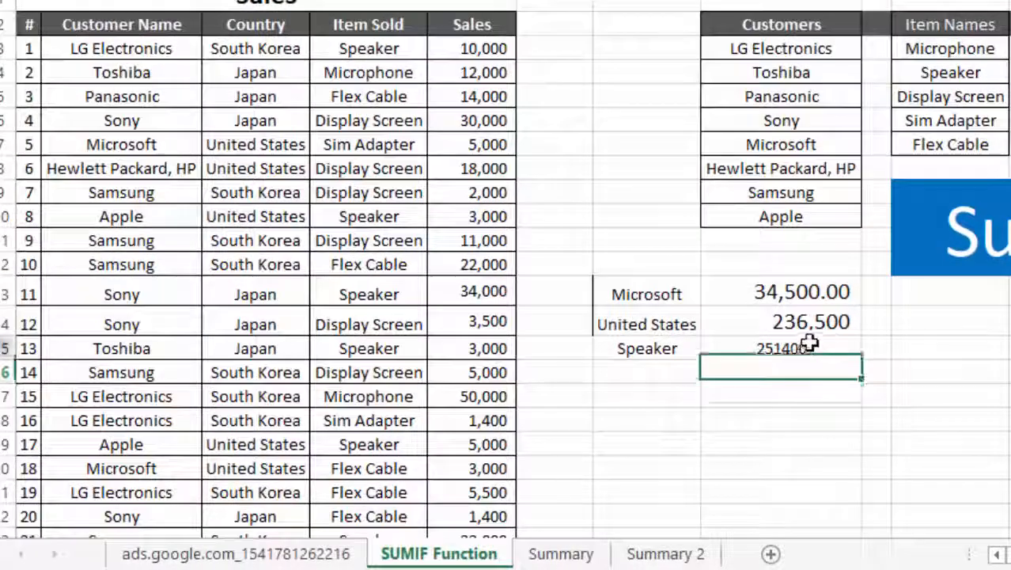
{"action": "left_click", "coordinate": [806, 349]}
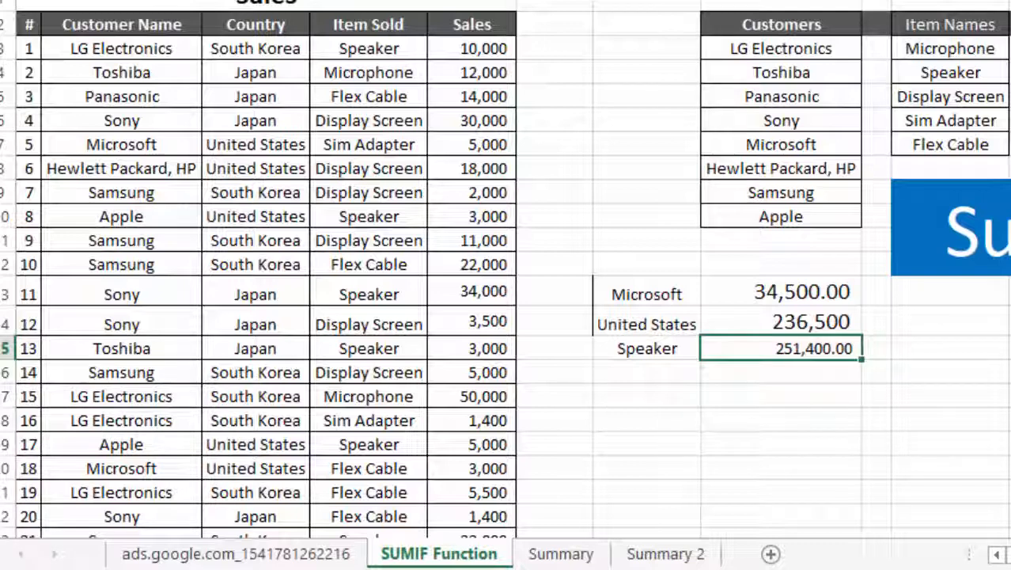